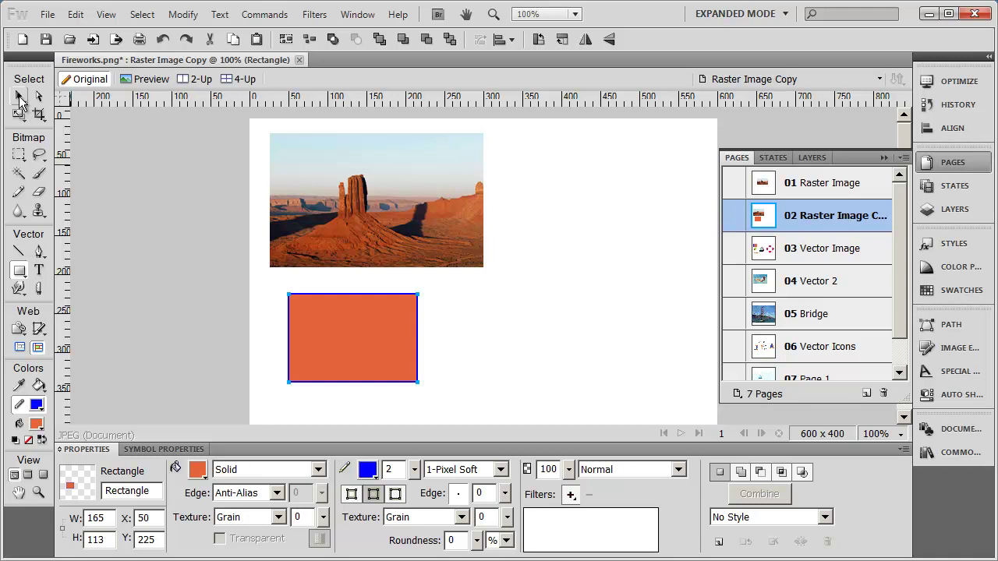
Step: With the Pointer tool, shift the desert photo and orange rectangle right, then back left
click(18, 97)
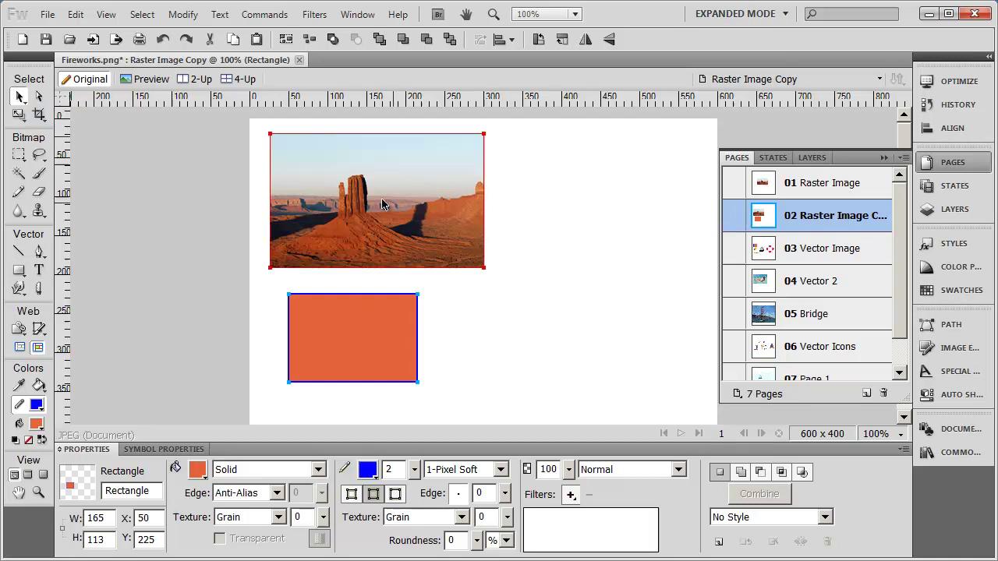
drag(366, 226, 488, 226)
drag(390, 322, 421, 342)
drag(468, 244, 387, 252)
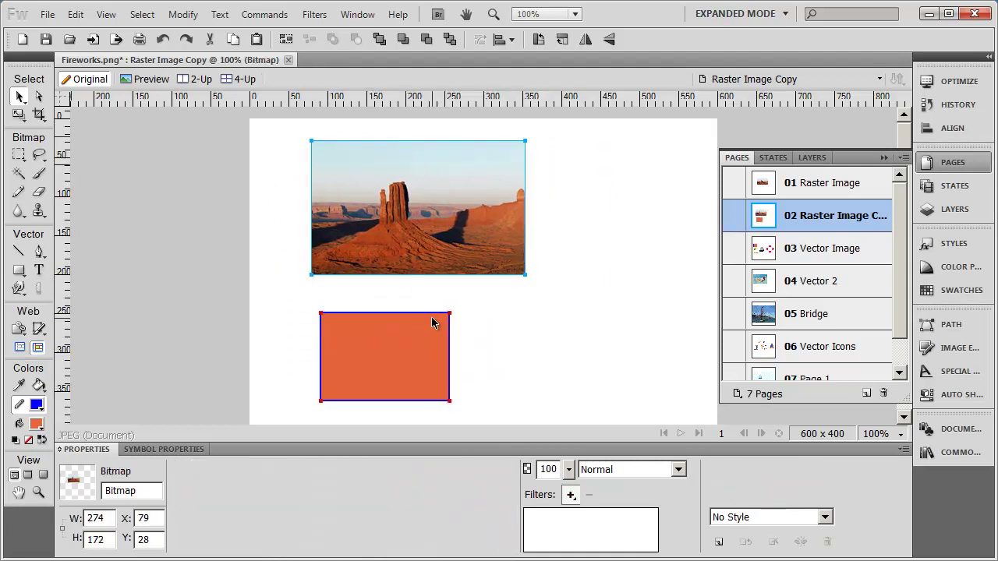
Step: Line up the photo's left edge with the rectangle and settle the rectangle at X 109, Y 239
mouse_move(381, 205)
mouse_down()
mouse_move(423, 204)
mouse_move(384, 204)
mouse_up()
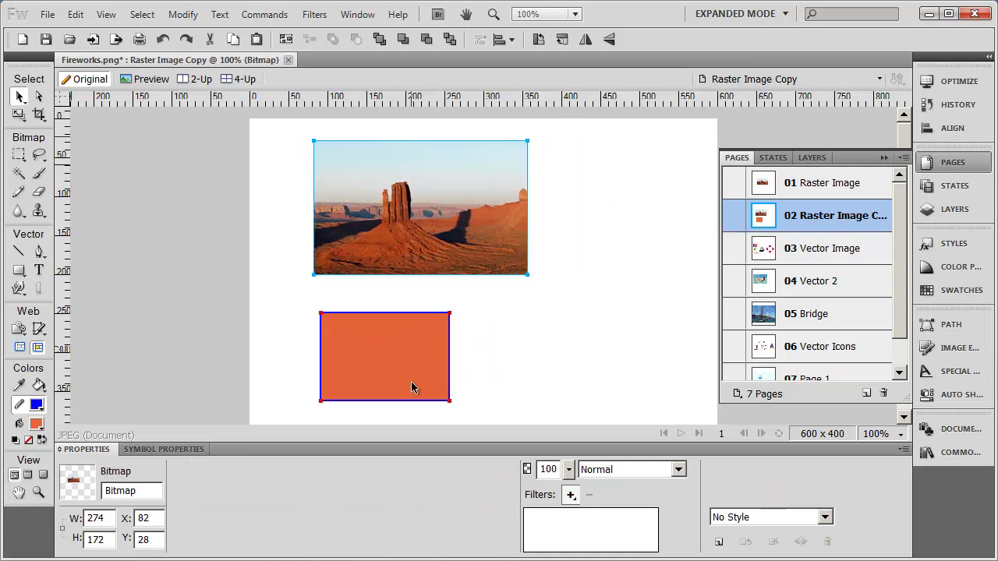
drag(368, 356, 430, 352)
drag(455, 233, 430, 222)
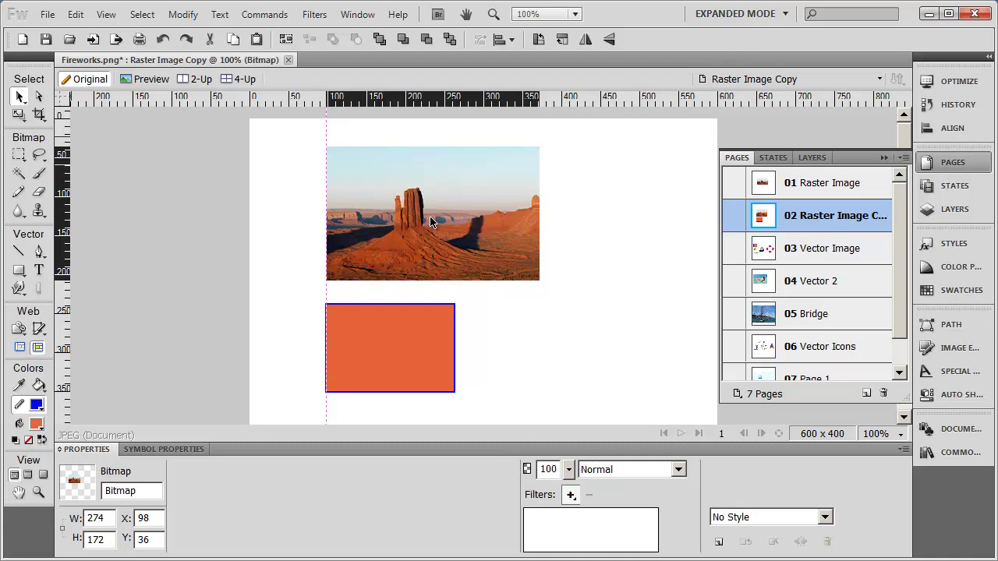
drag(430, 222, 393, 224)
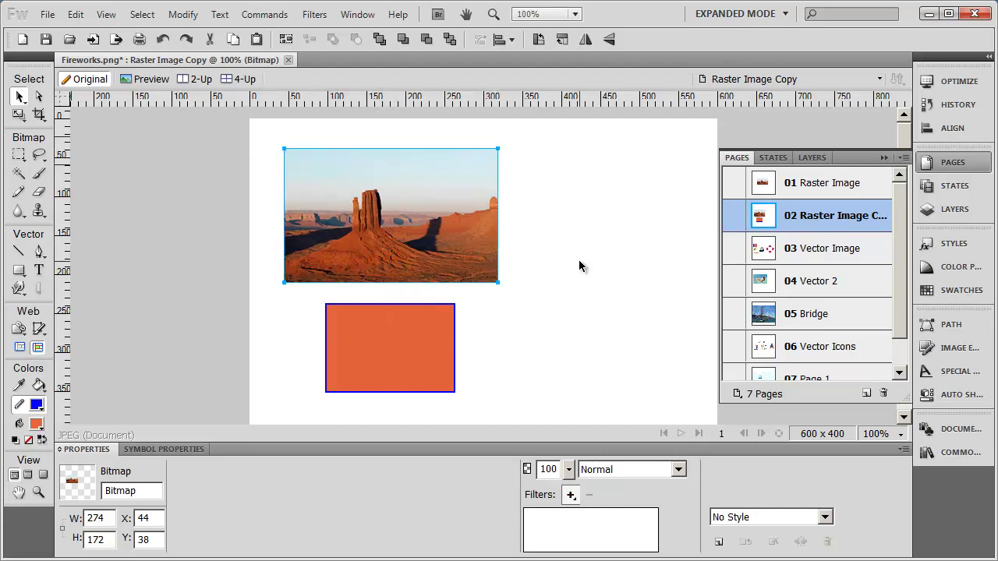
mouse_move(400, 345)
mouse_down()
mouse_move(449, 347)
mouse_move(409, 348)
mouse_up()
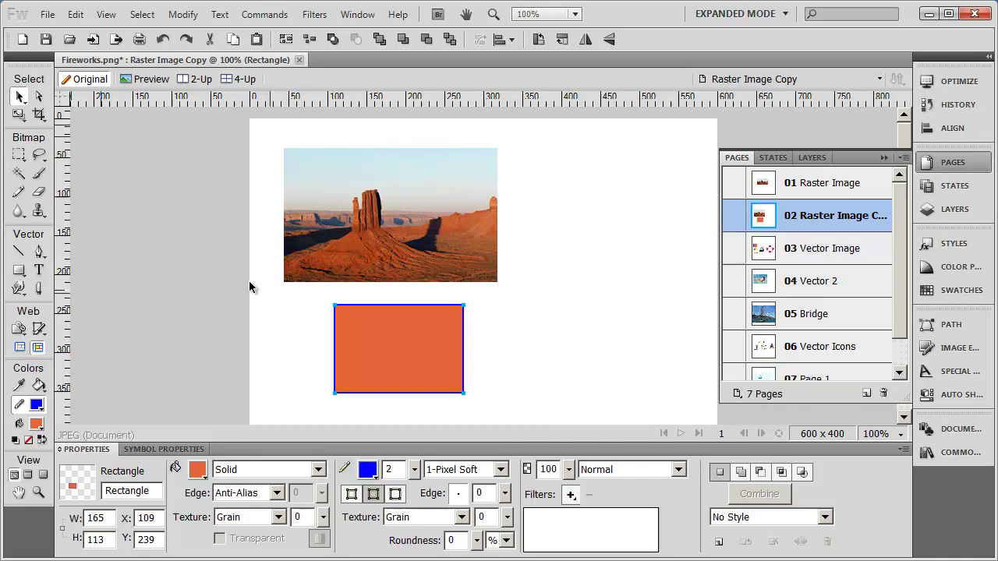
click(19, 156)
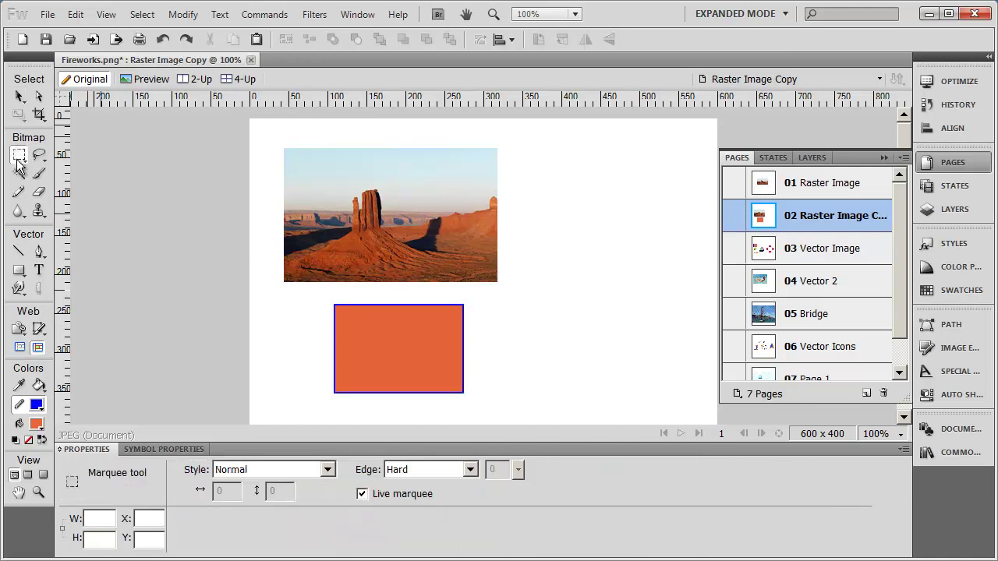
drag(321, 173, 459, 258)
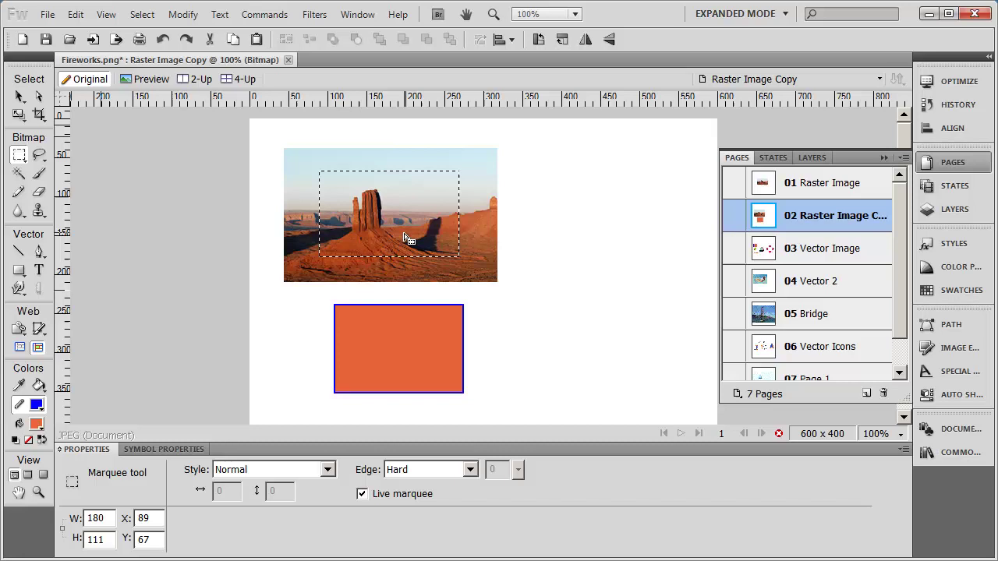
click(75, 15)
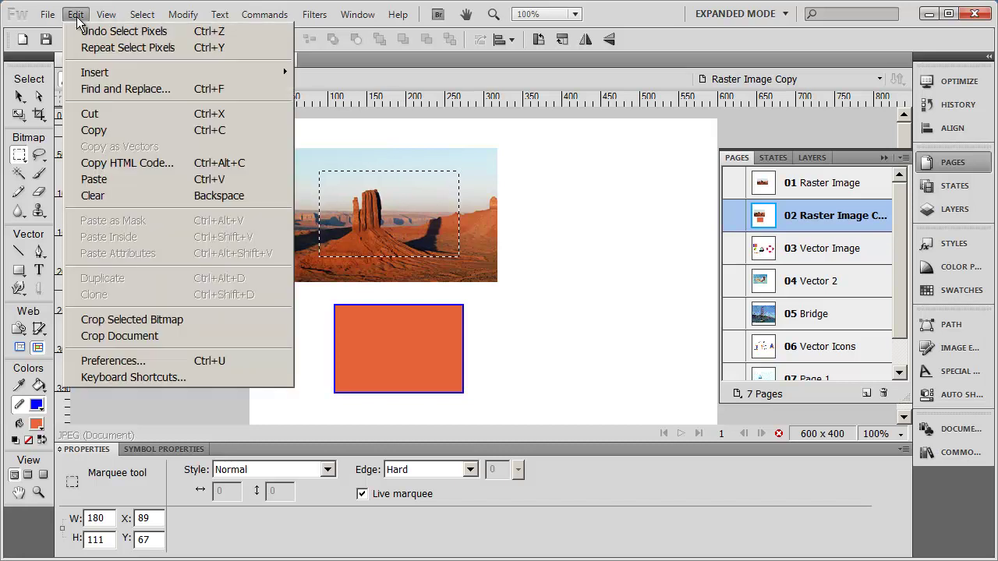
click(126, 129)
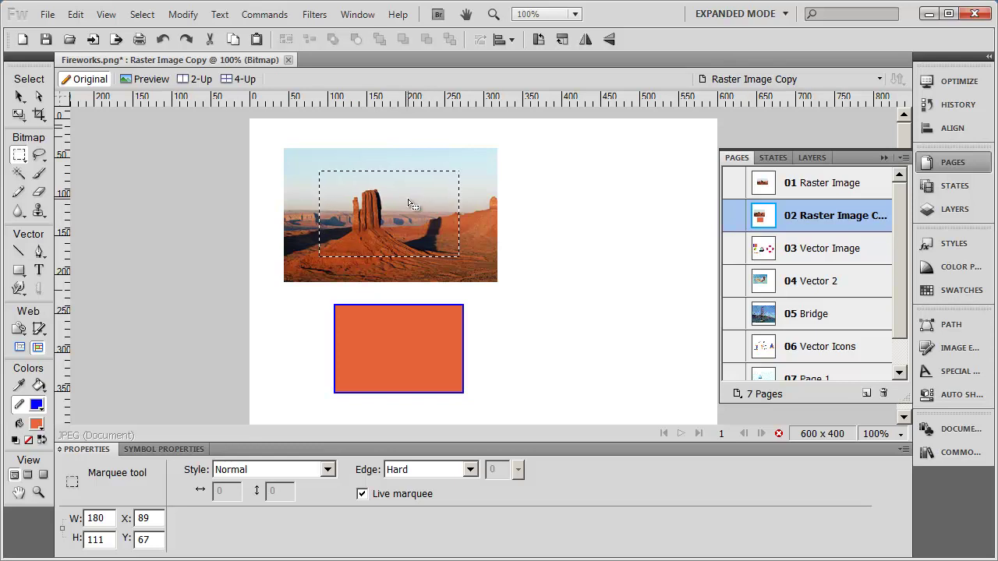
click(19, 96)
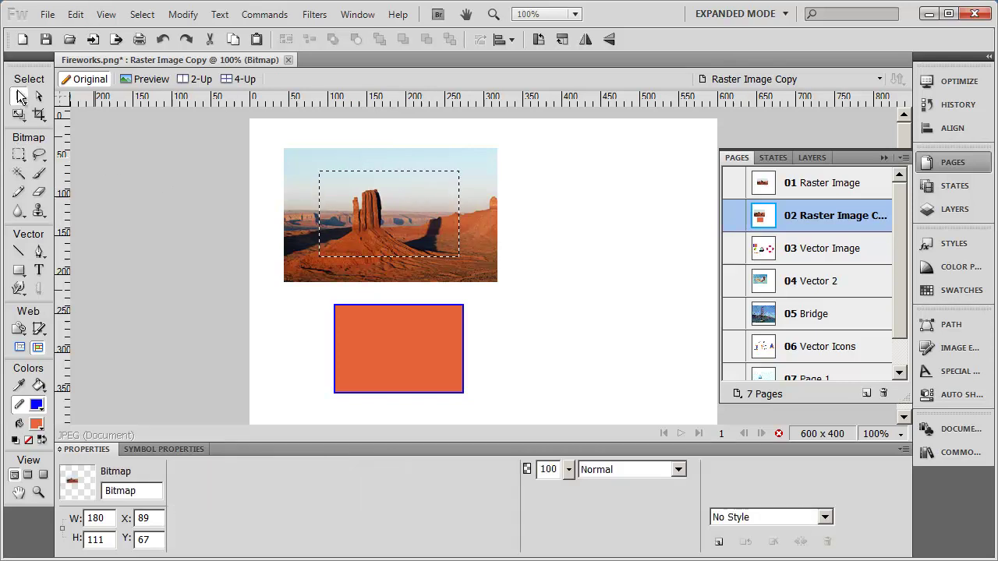
click(74, 15)
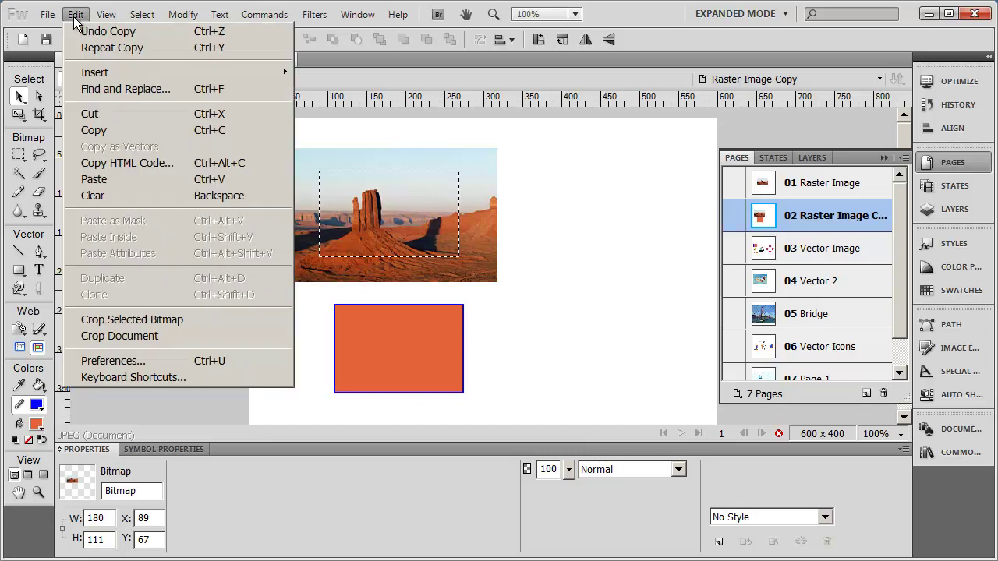
click(93, 178)
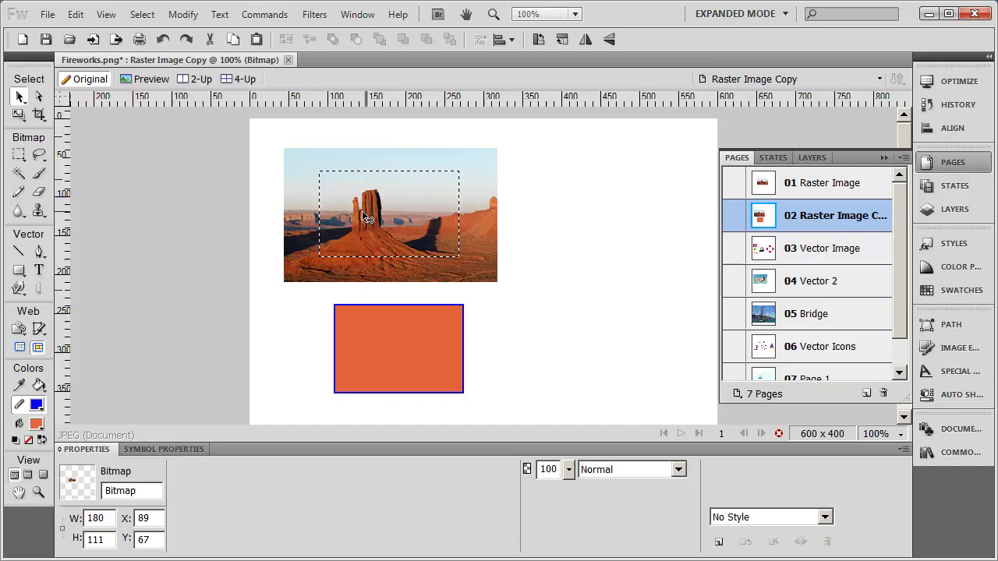
drag(366, 219, 556, 343)
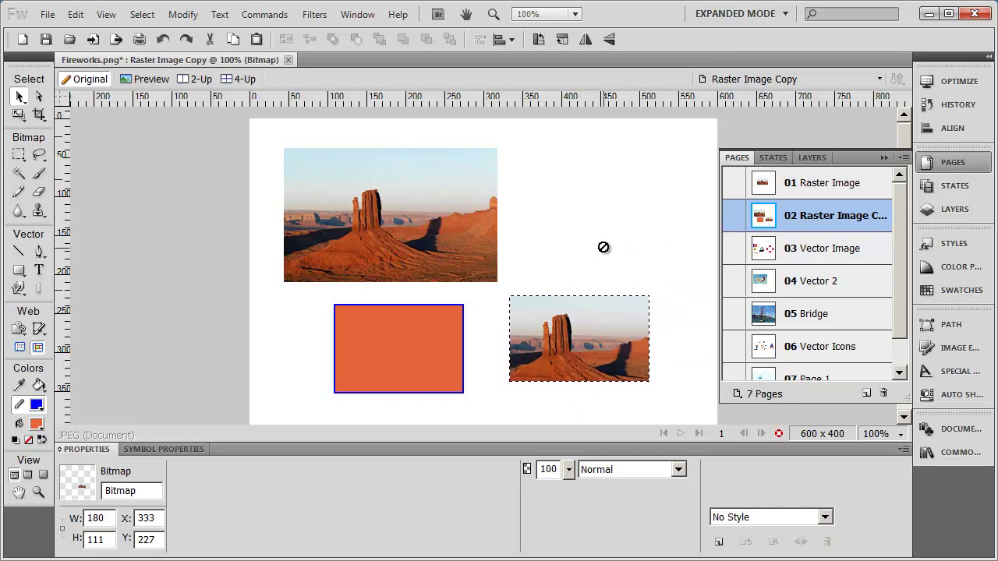
key(Escape)
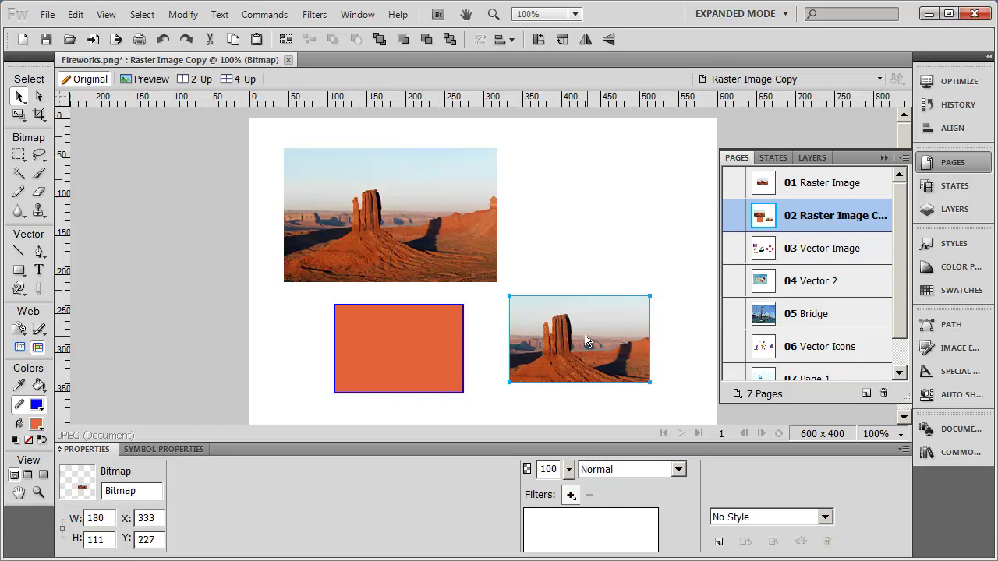
Step: Delete the old pasted piece, then cut and paste back a larger marquee area around the rock formation
key(Delete)
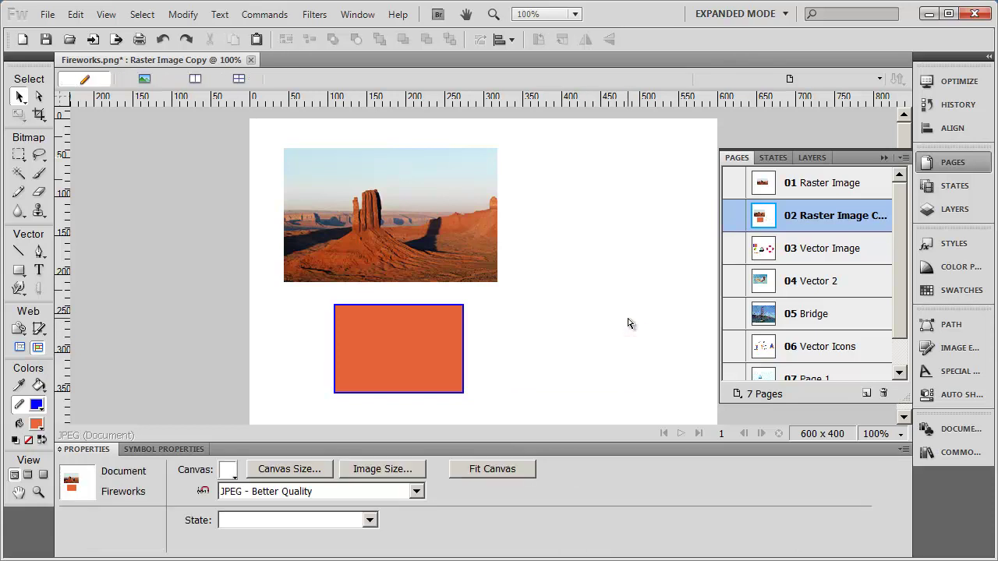
click(19, 154)
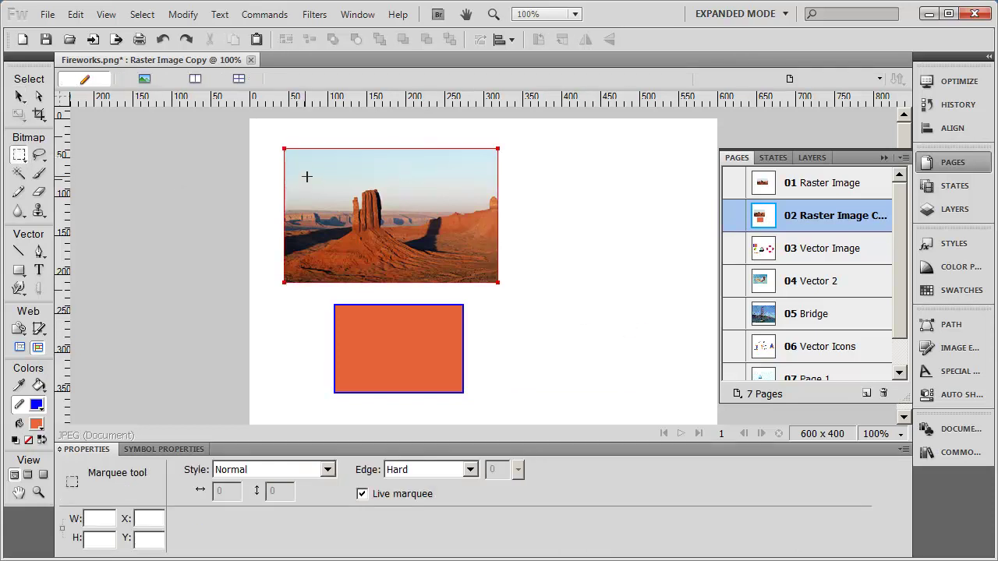
drag(306, 167, 472, 262)
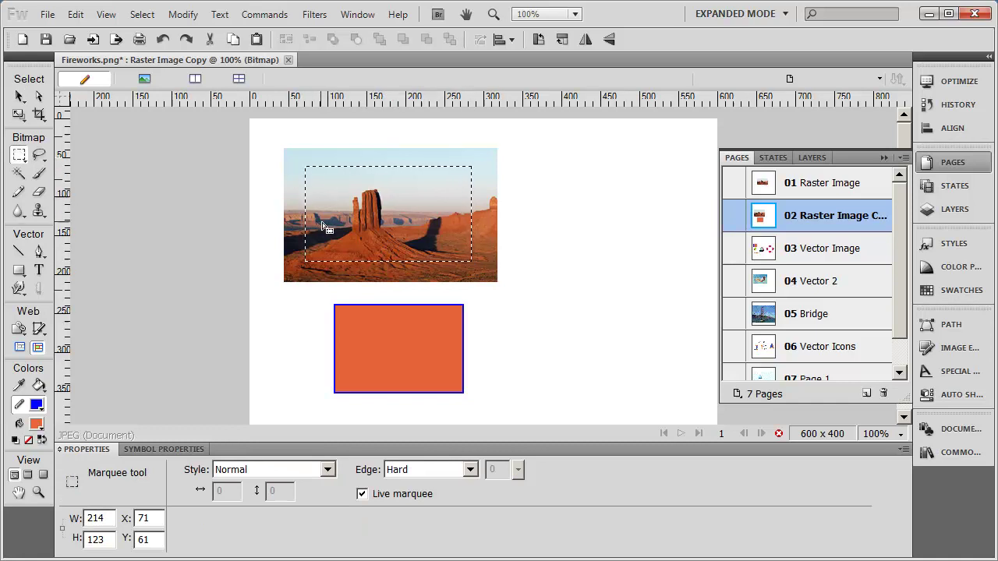
click(75, 14)
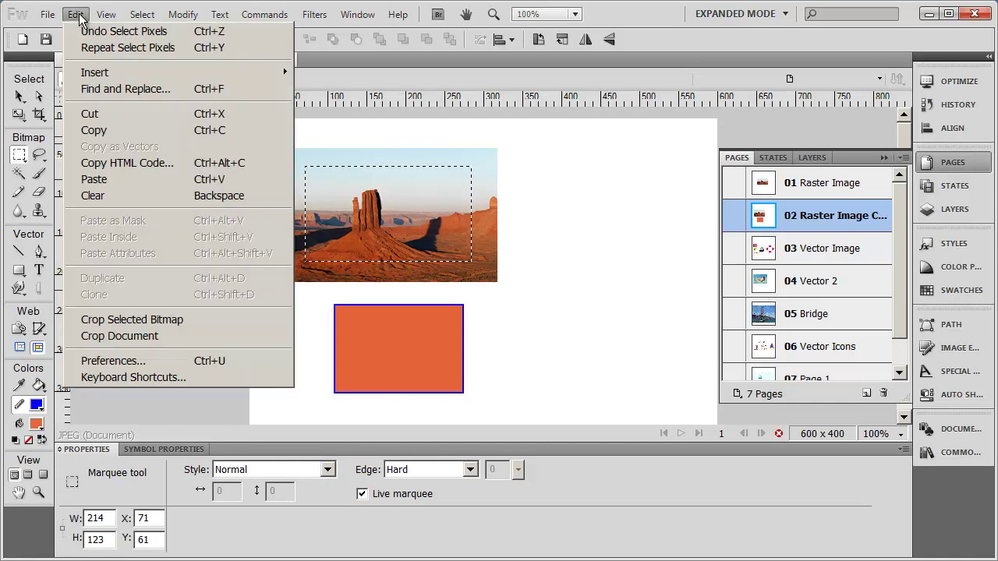
click(109, 115)
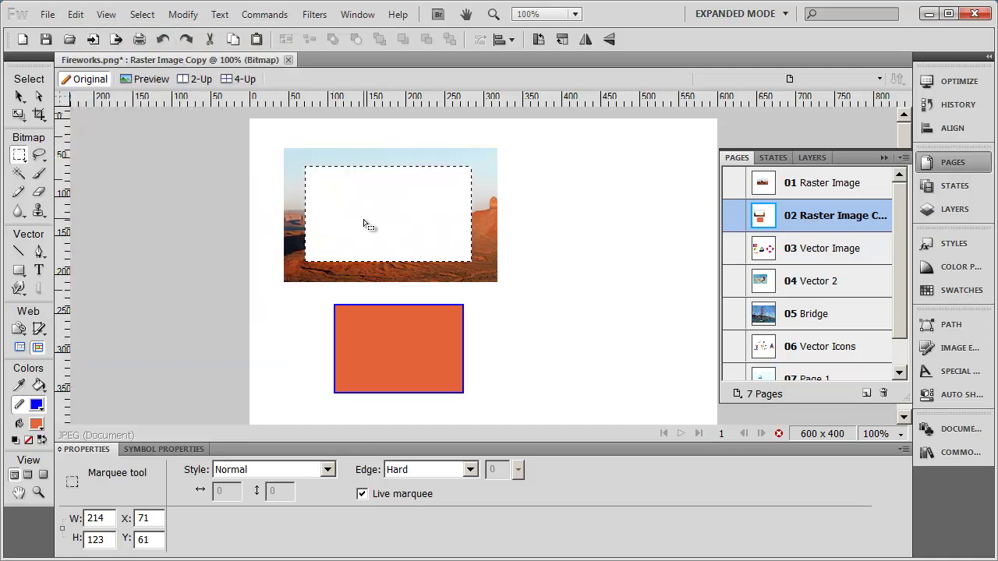
click(74, 14)
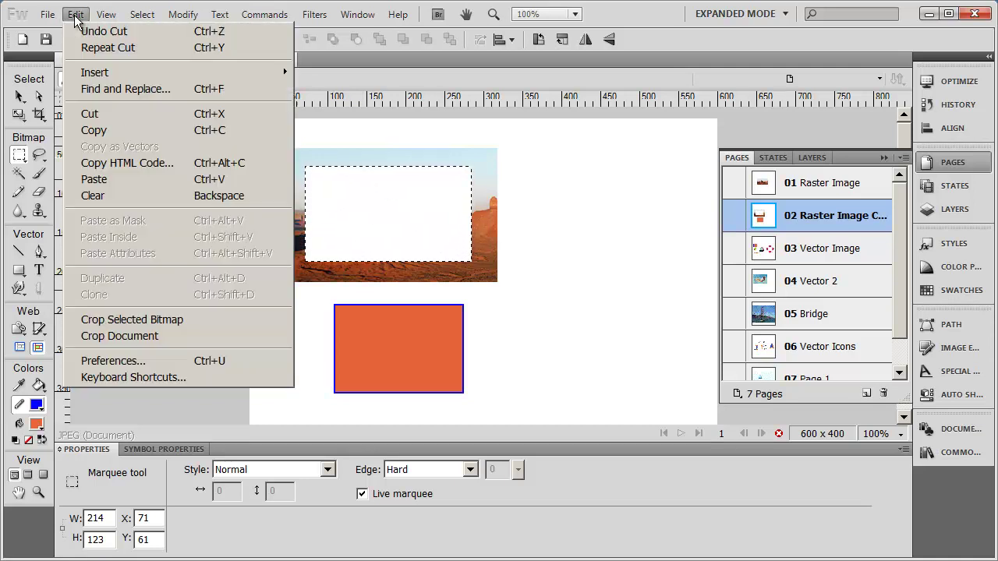
click(131, 180)
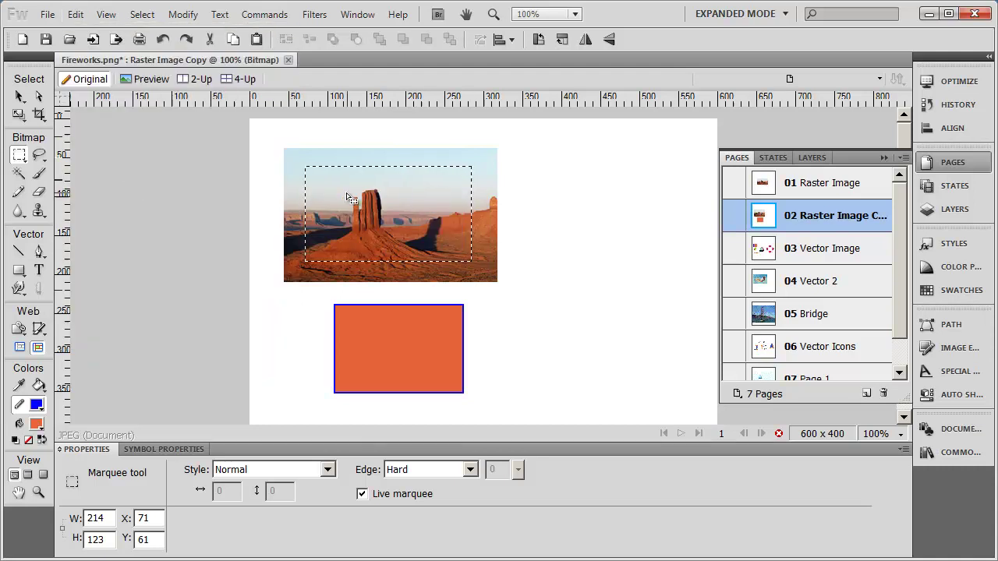
drag(364, 200, 553, 329)
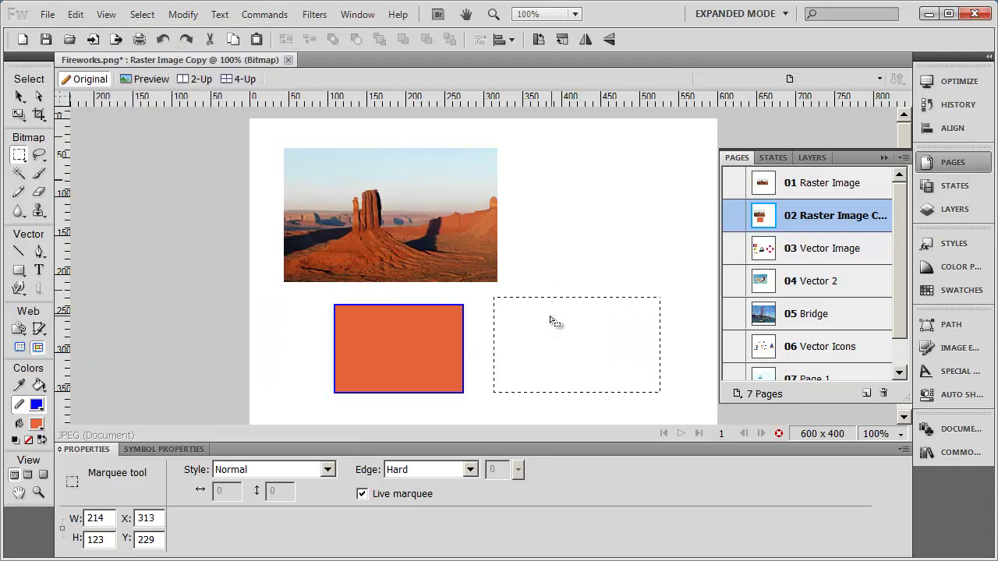
click(382, 242)
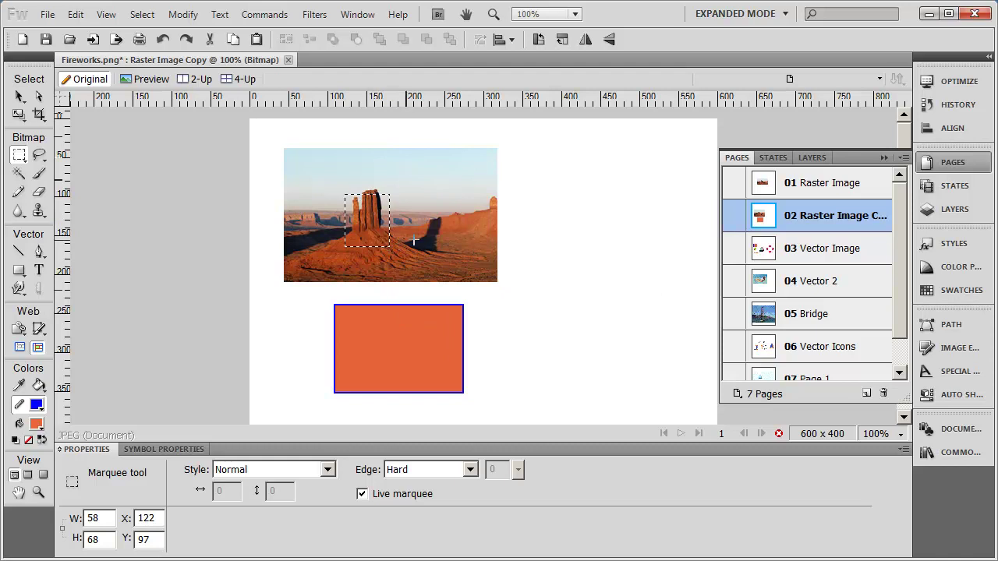
Step: Move the pasted piece off the photo to expose the hole, then return it to X 71, Y 61
click(18, 97)
drag(399, 221, 599, 349)
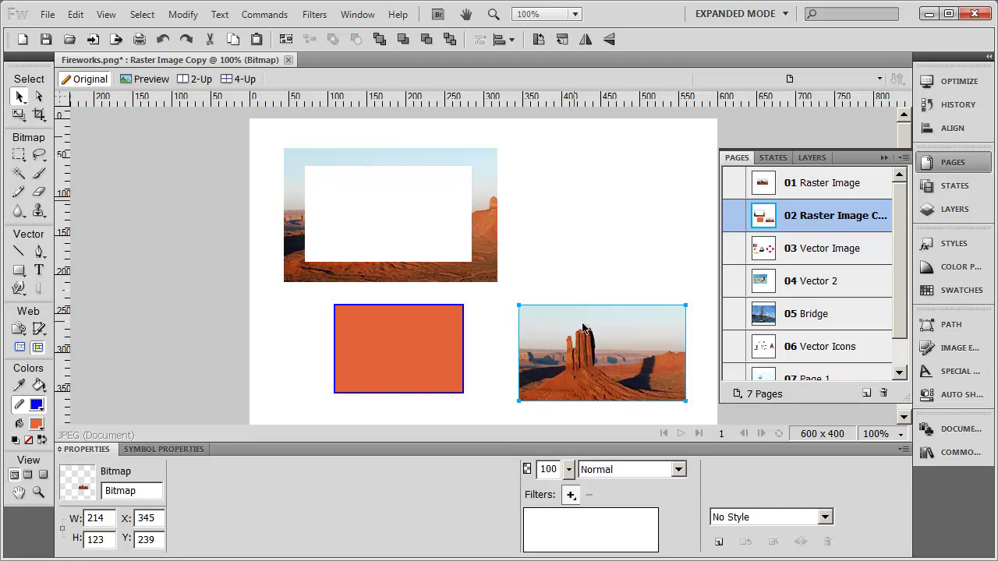
drag(583, 327, 370, 189)
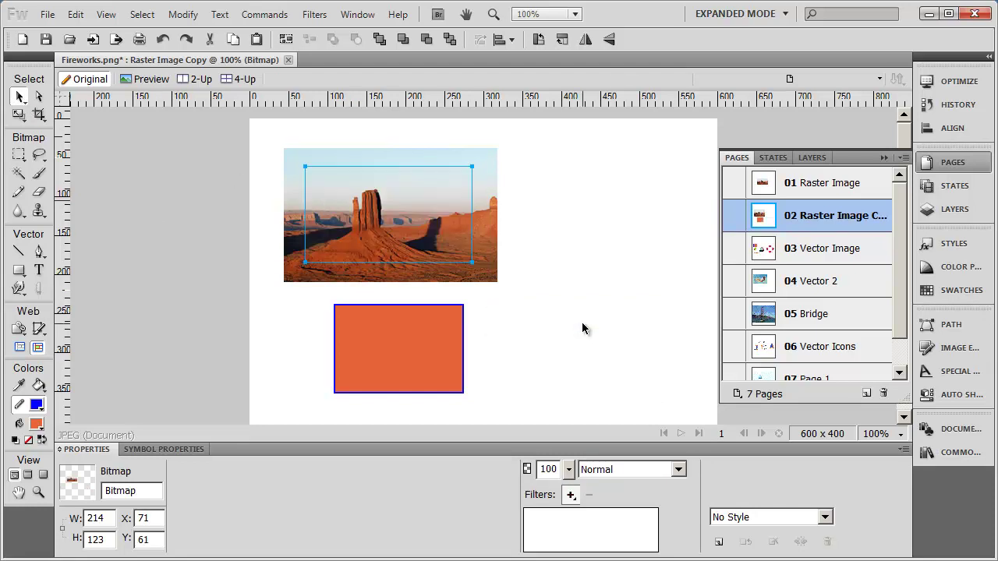
key(ctrl+d)
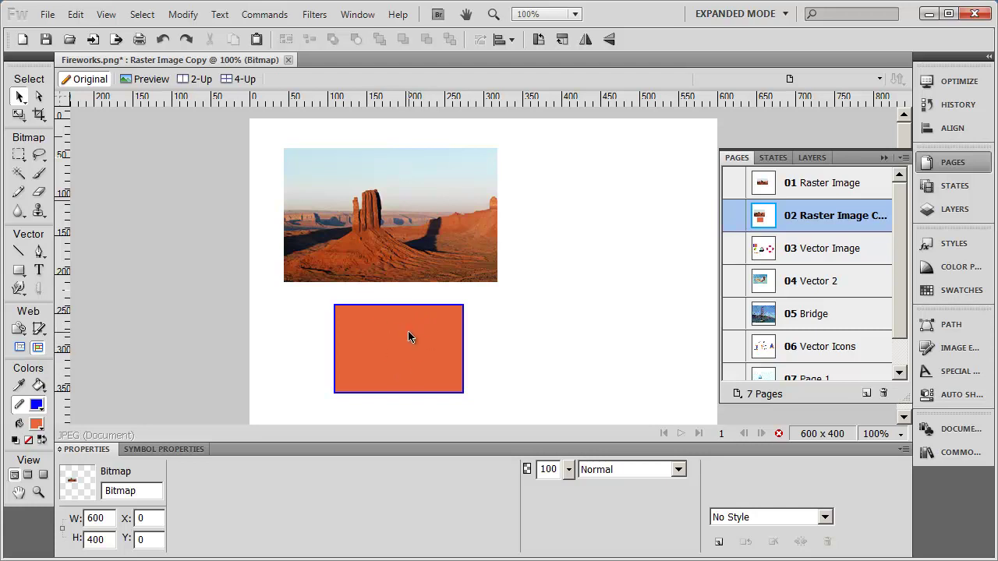
click(20, 156)
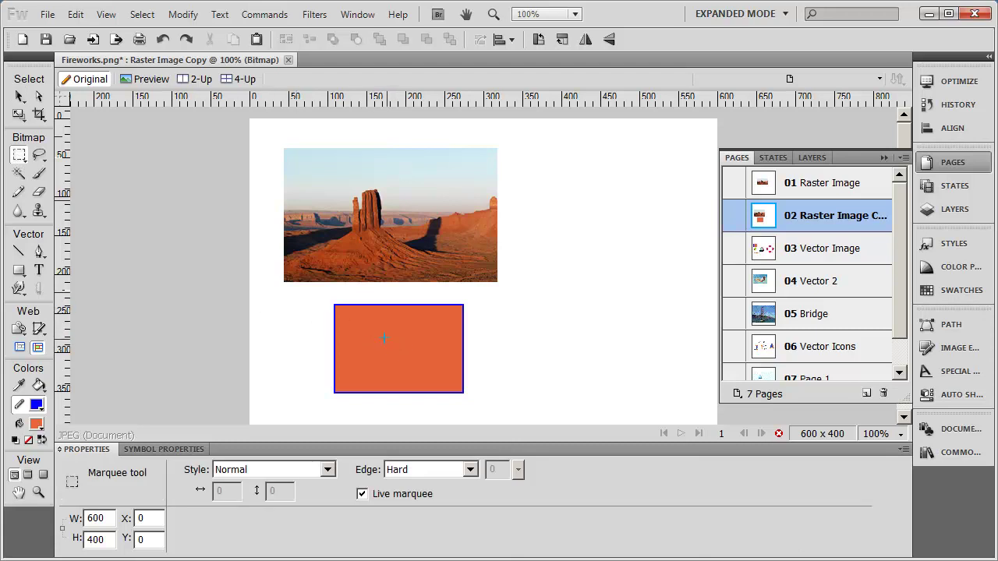
drag(355, 325, 449, 380)
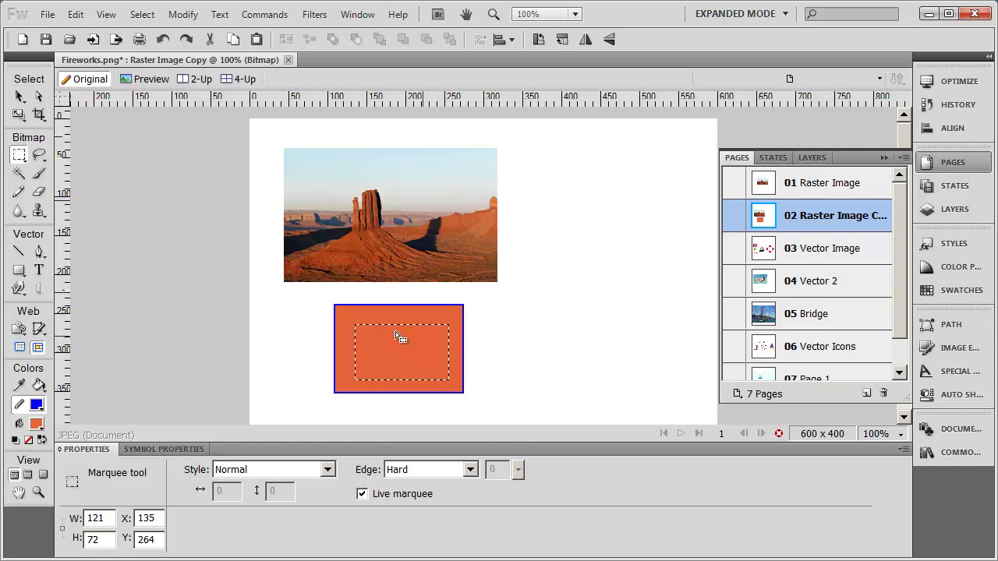
click(74, 15)
click(95, 129)
click(19, 95)
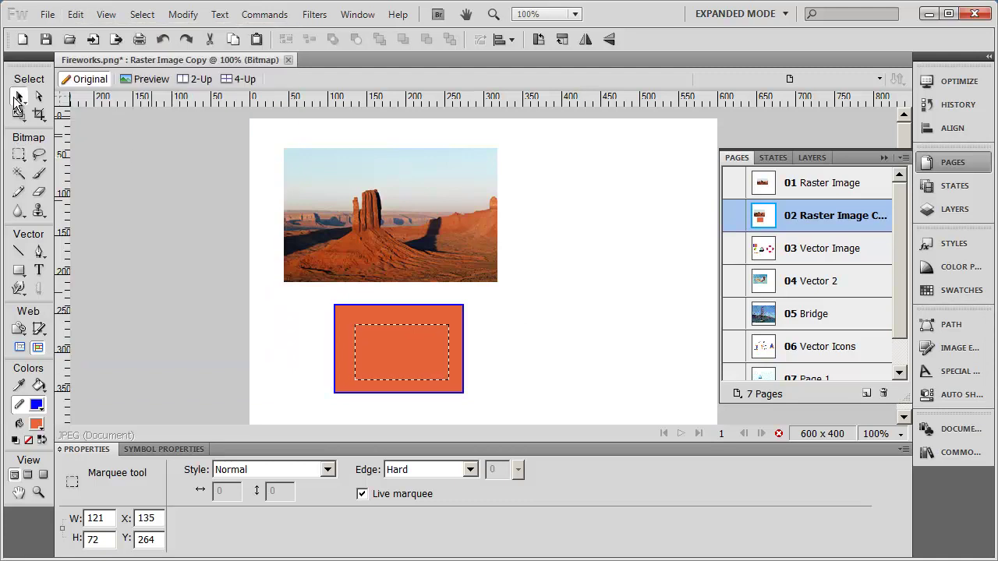
click(75, 14)
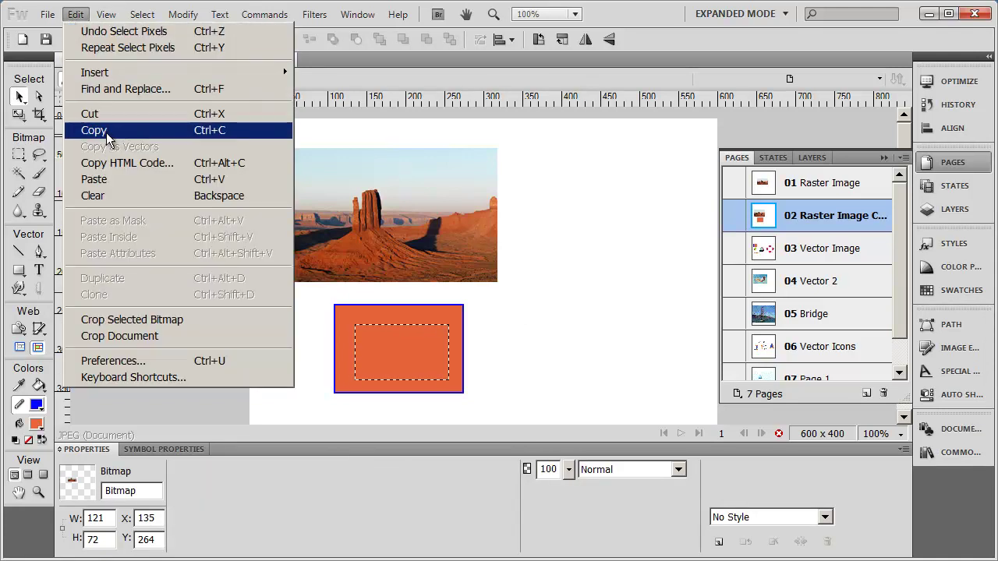
click(122, 179)
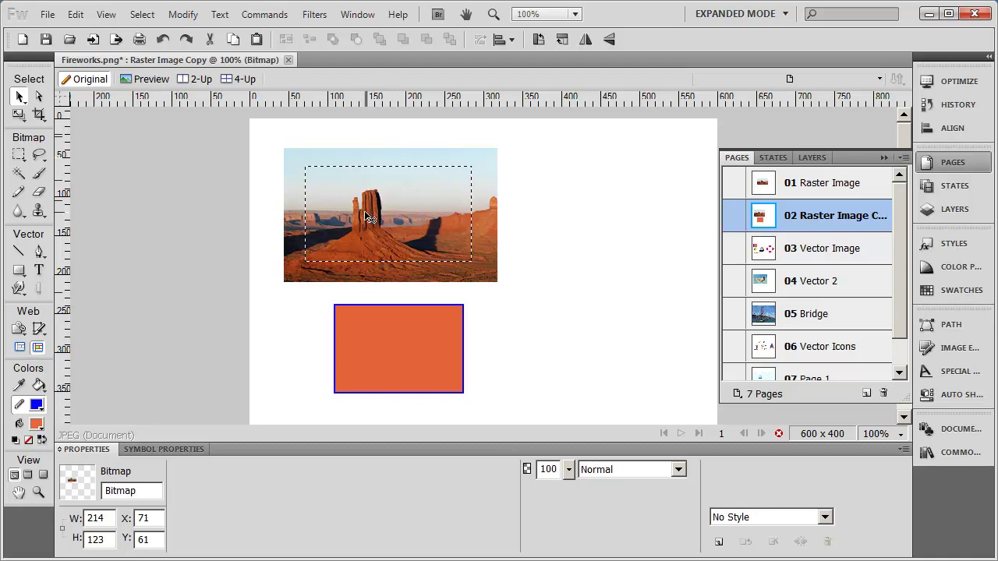
drag(370, 219, 582, 316)
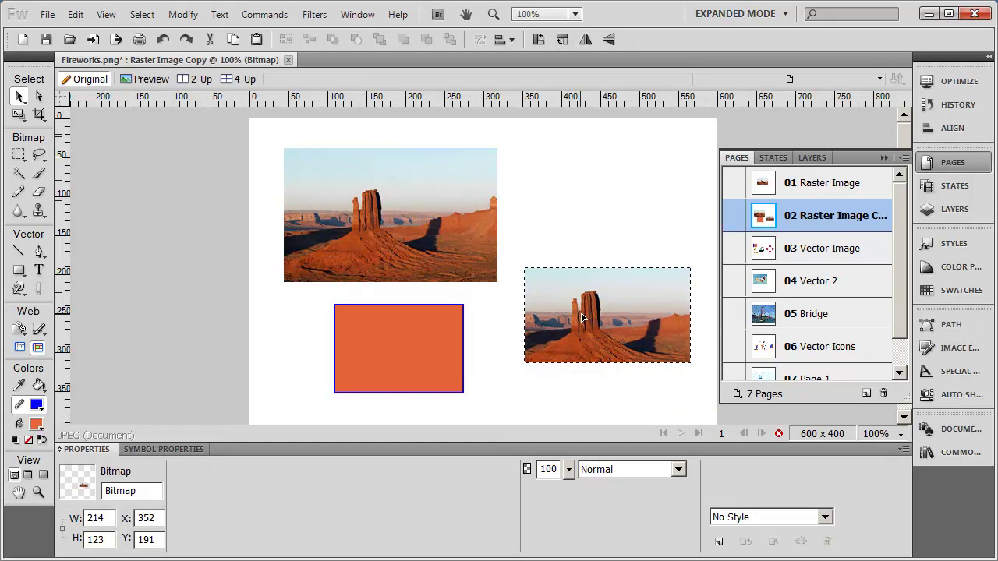
key(Delete)
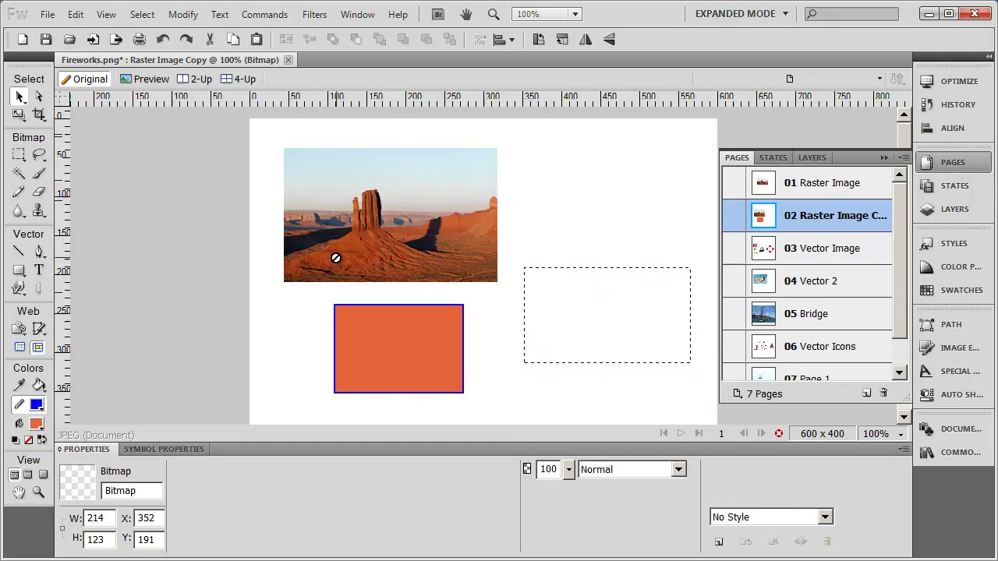
click(251, 237)
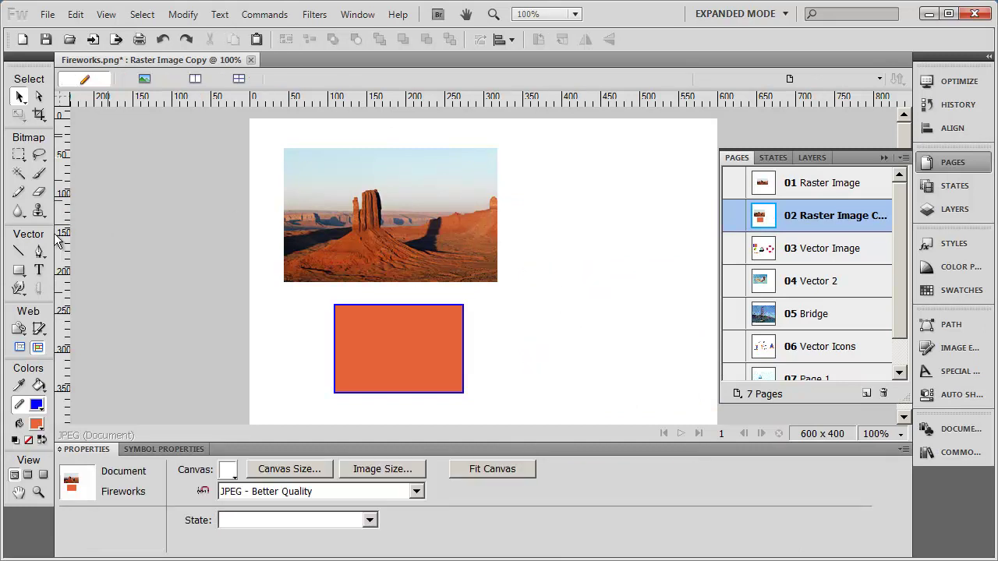
click(421, 372)
click(19, 155)
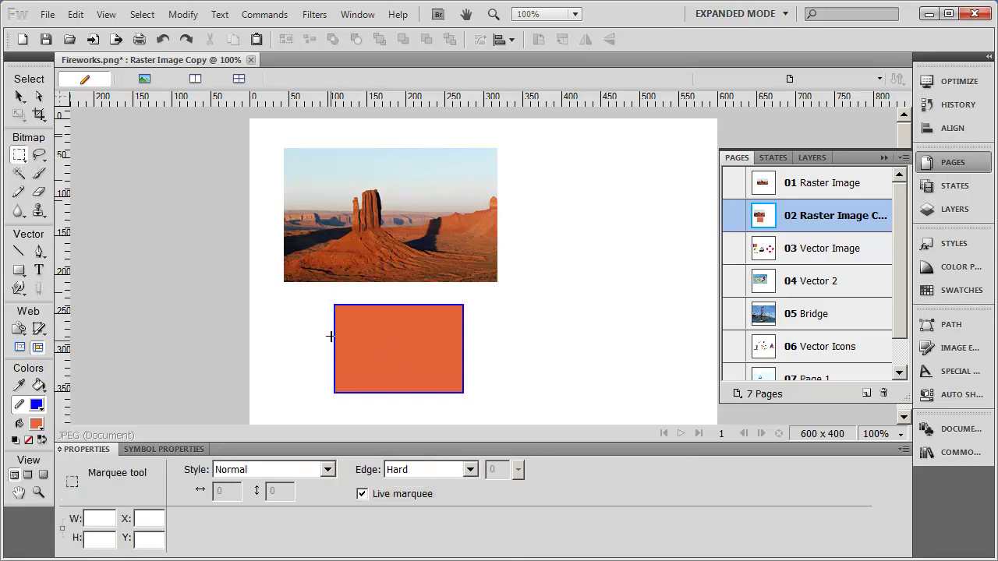
drag(322, 297, 486, 394)
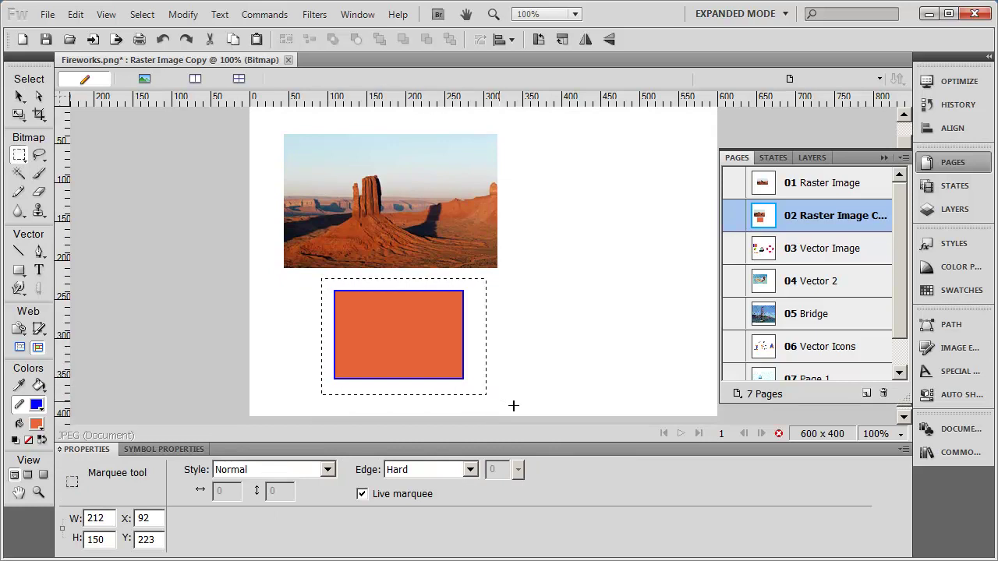
click(75, 14)
click(127, 134)
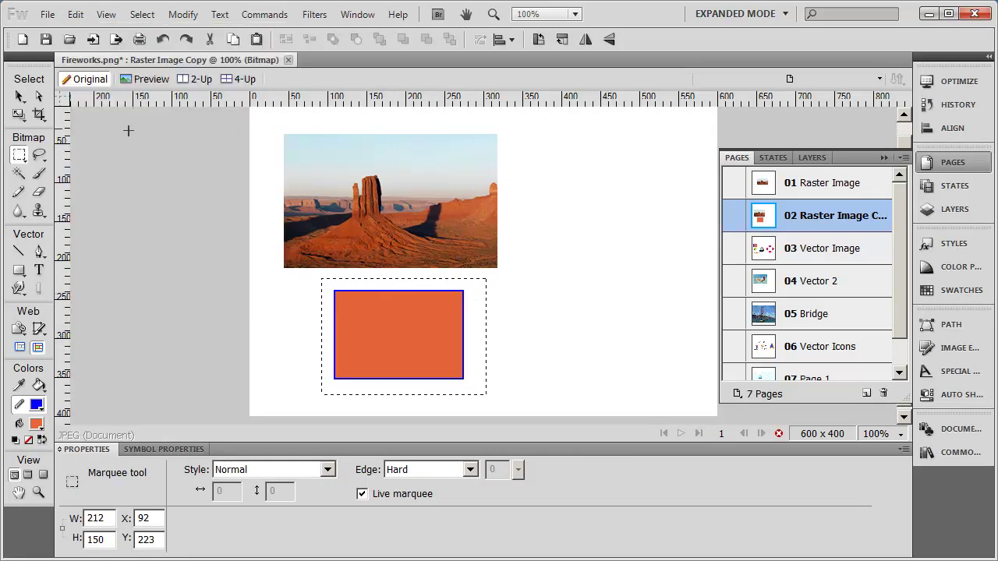
click(75, 14)
key(Escape)
click(19, 96)
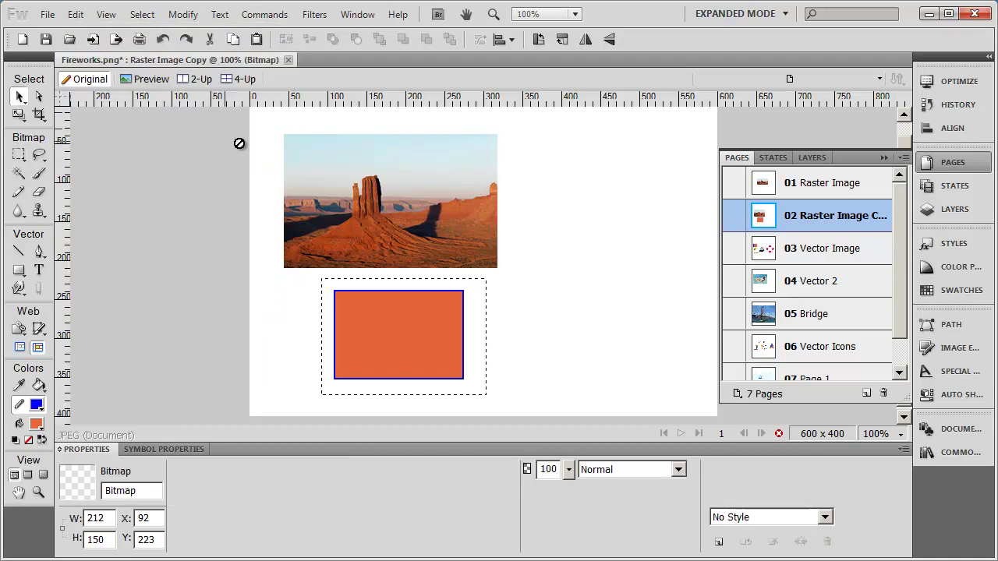
click(242, 143)
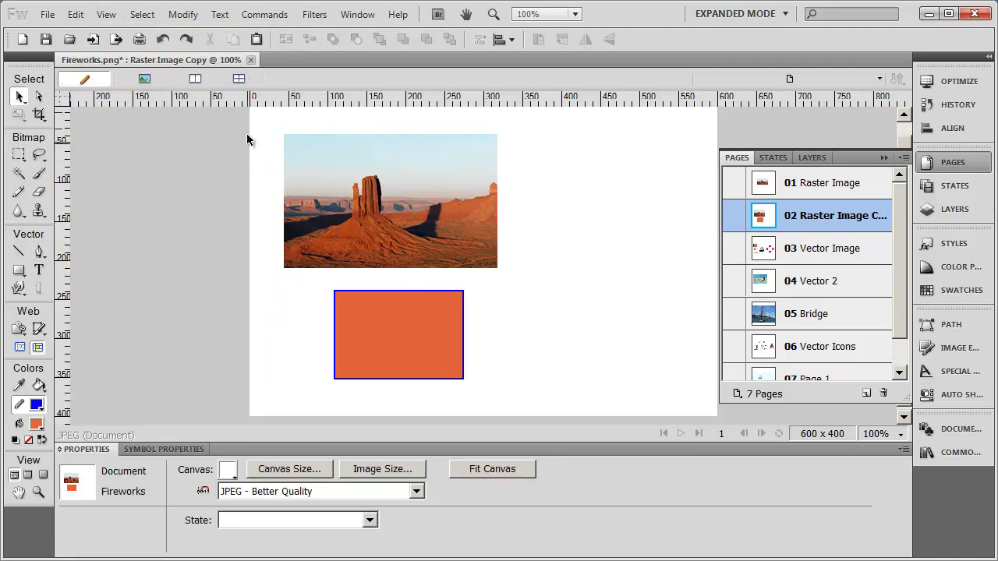
click(75, 14)
click(125, 185)
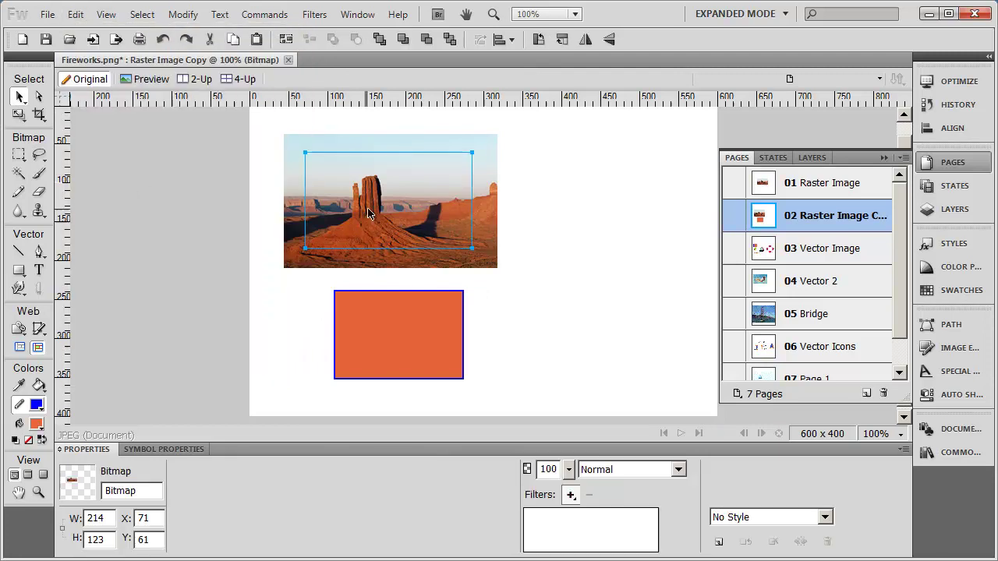
drag(365, 213, 610, 335)
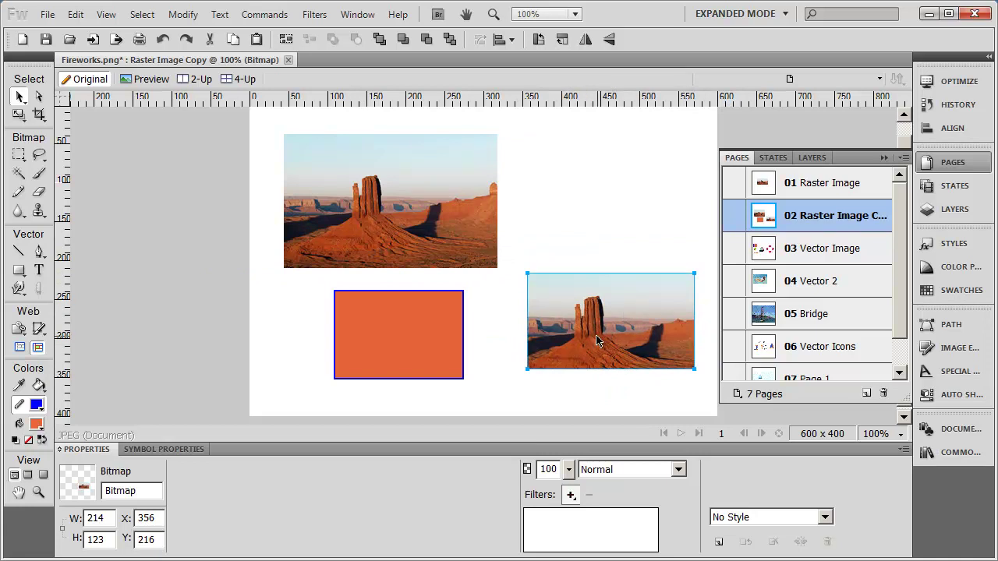
key(Delete)
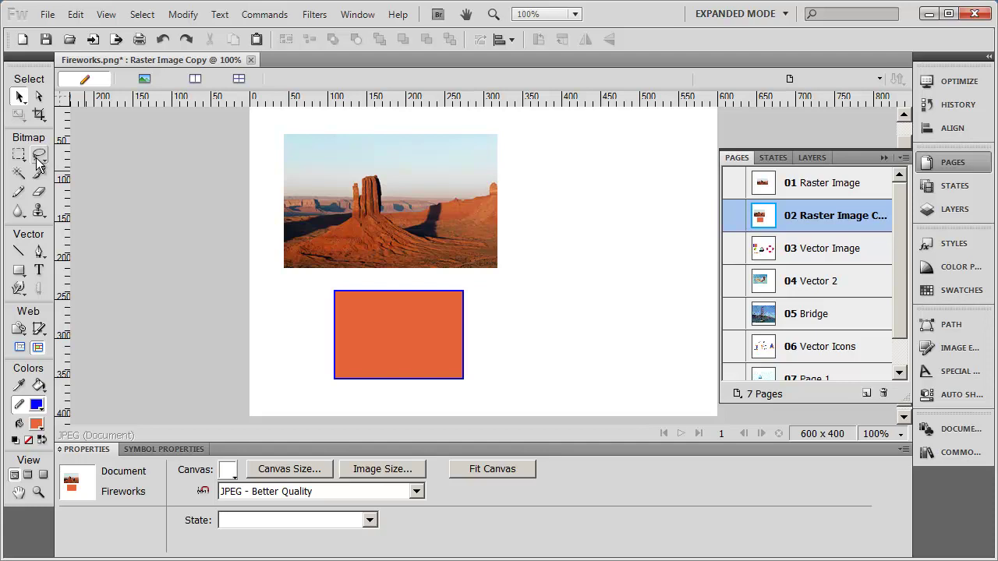
Step: Lasso the rock spire in the photo, copy it and paste it in place
click(39, 156)
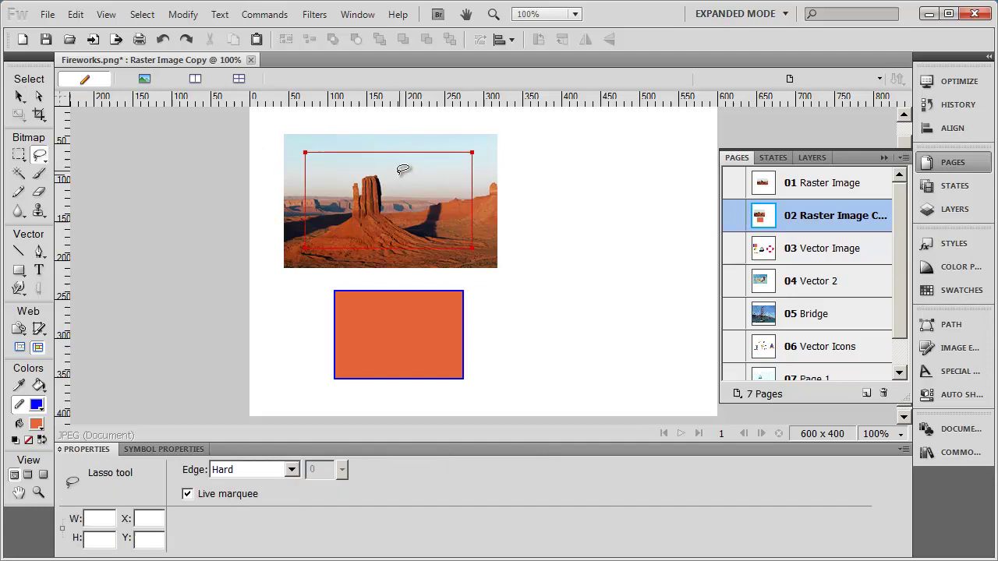
mouse_move(396, 169)
mouse_down()
mouse_move(363, 165)
mouse_move(336, 194)
mouse_move(345, 224)
mouse_move(406, 233)
mouse_move(419, 200)
mouse_move(411, 173)
mouse_move(396, 169)
mouse_up()
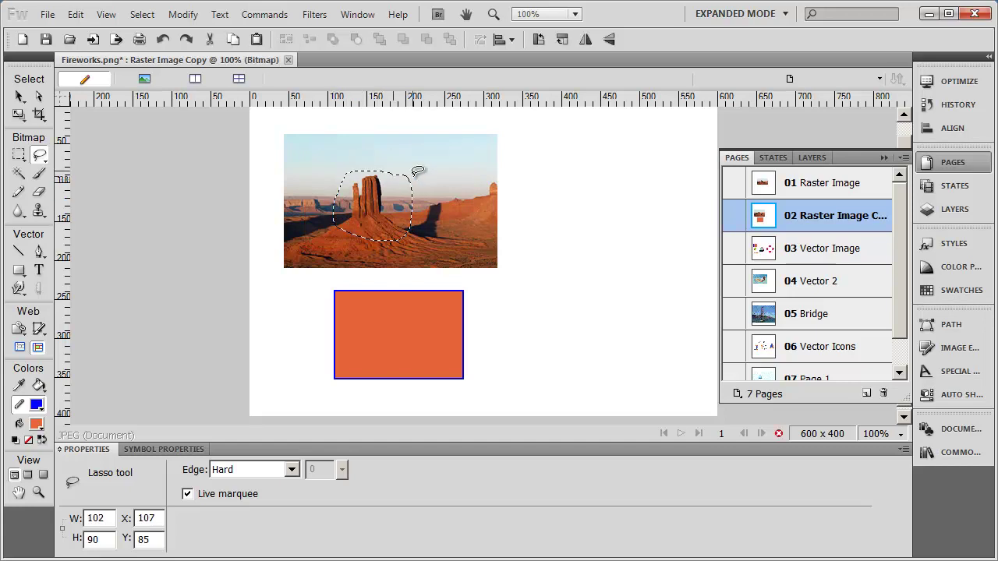
click(75, 14)
click(117, 130)
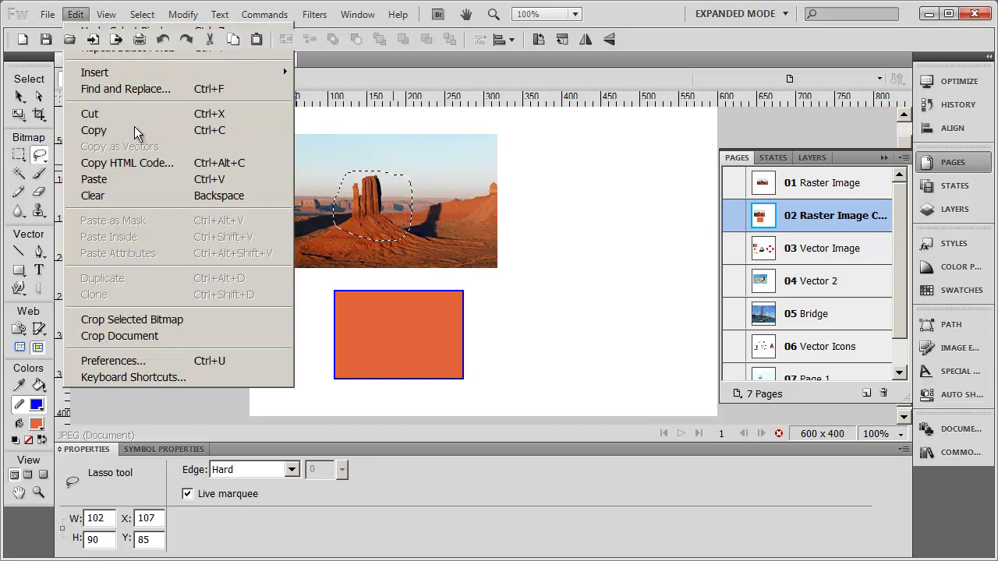
click(74, 14)
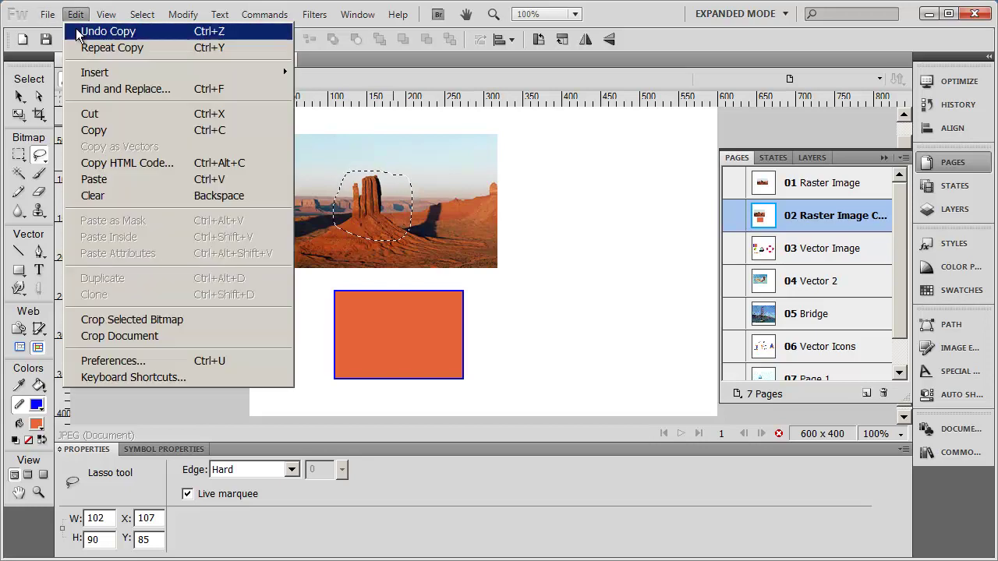
click(170, 180)
Step: Move the pasted butte copy onto the empty canvas right of the rectangle, at X 431, Y 245
mouse_move(407, 228)
mouse_down()
mouse_move(628, 340)
mouse_move(619, 341)
mouse_up()
click(392, 207)
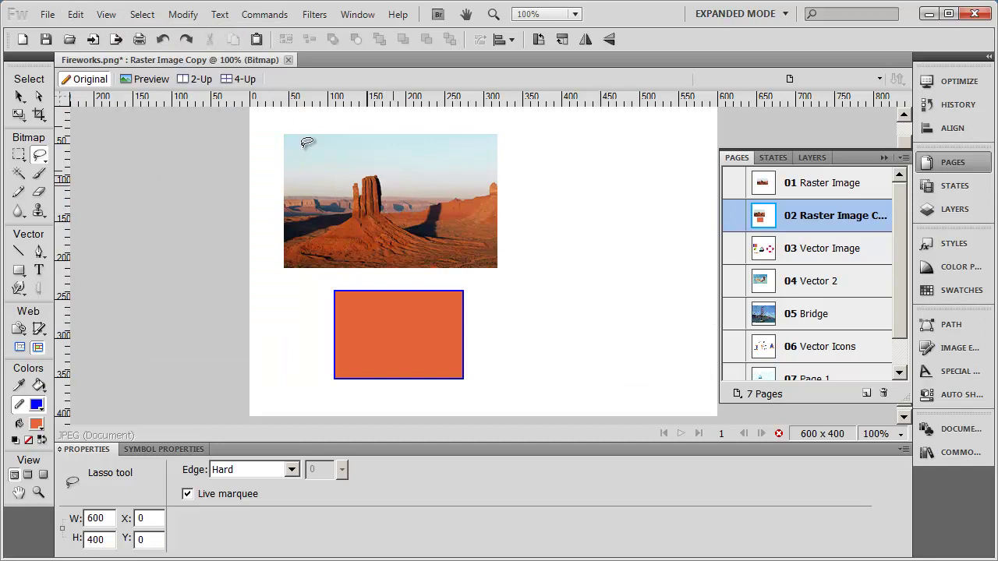
click(19, 96)
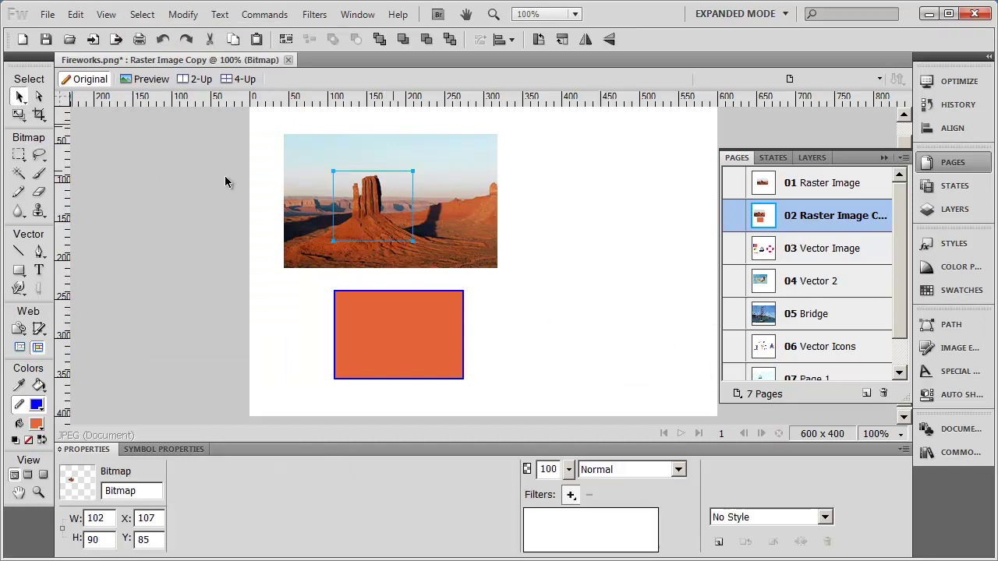
drag(383, 219, 631, 343)
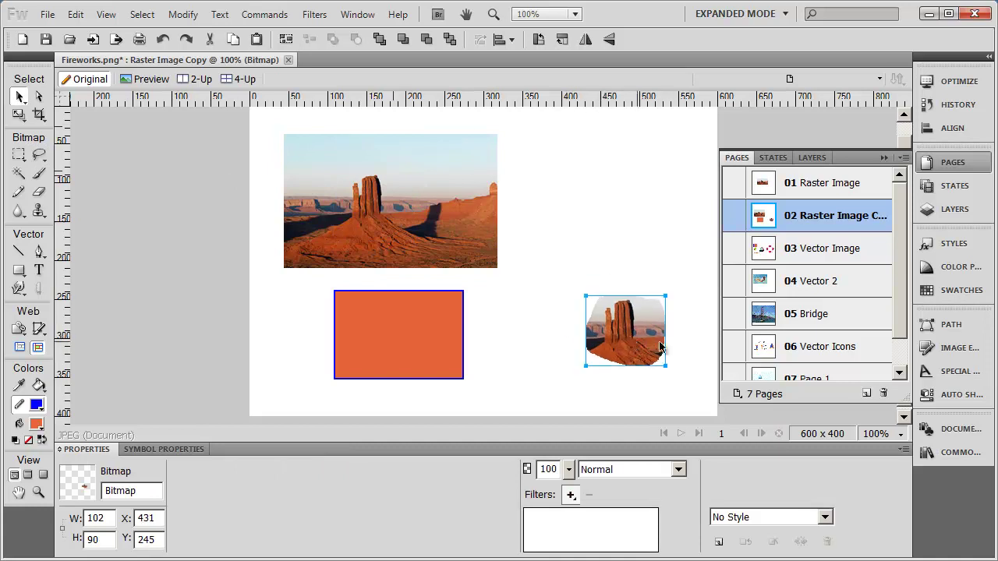
click(566, 376)
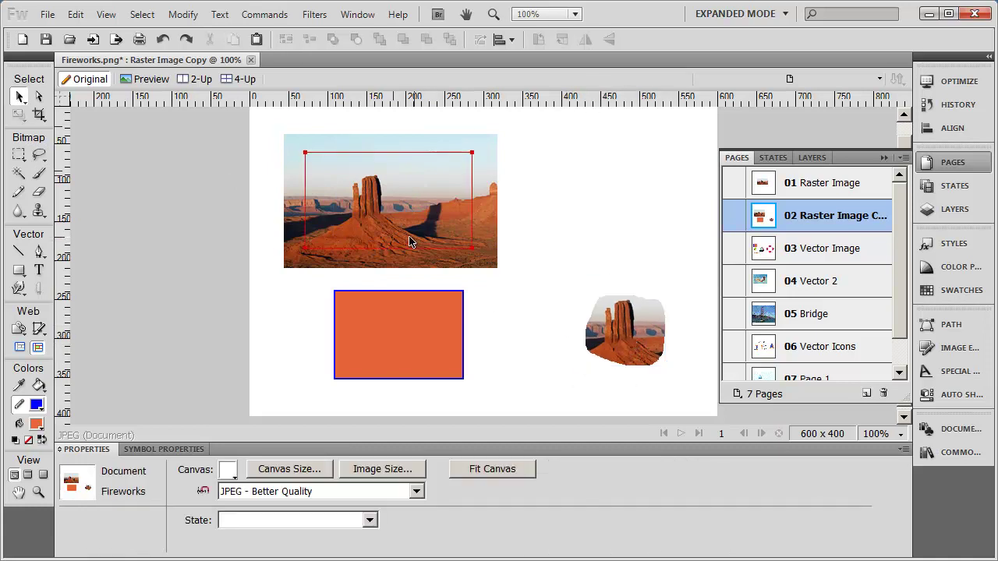
Step: Resize the orange rectangle to a 255 × 63 bar and move it to X 63, Y 245
click(19, 98)
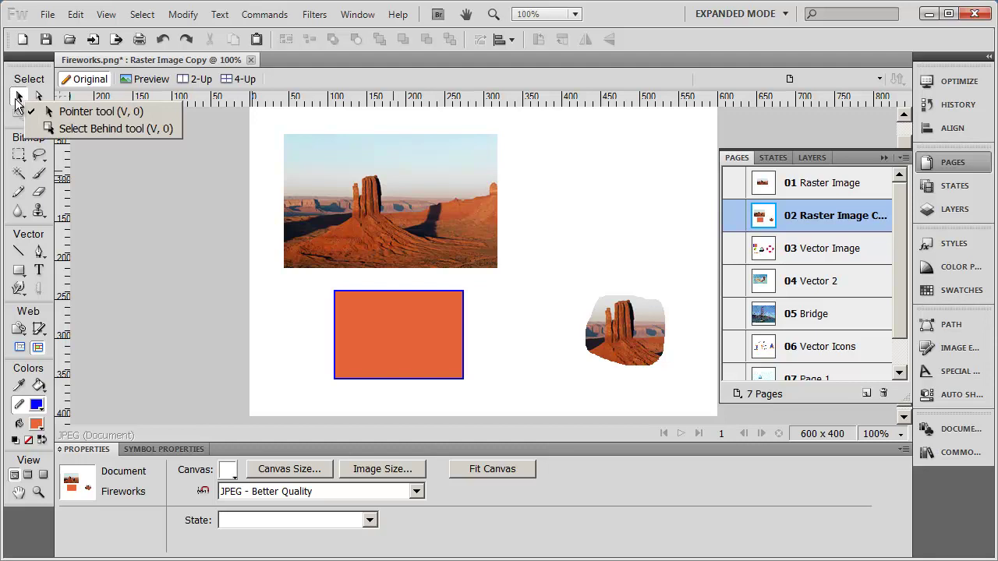
click(591, 248)
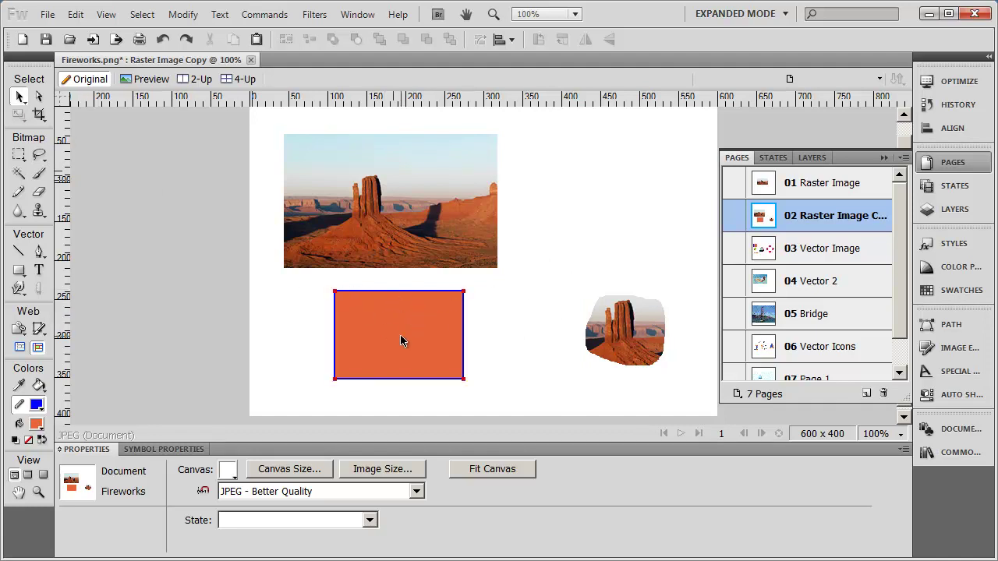
mouse_move(401, 340)
mouse_down()
mouse_move(347, 338)
mouse_move(412, 339)
mouse_up()
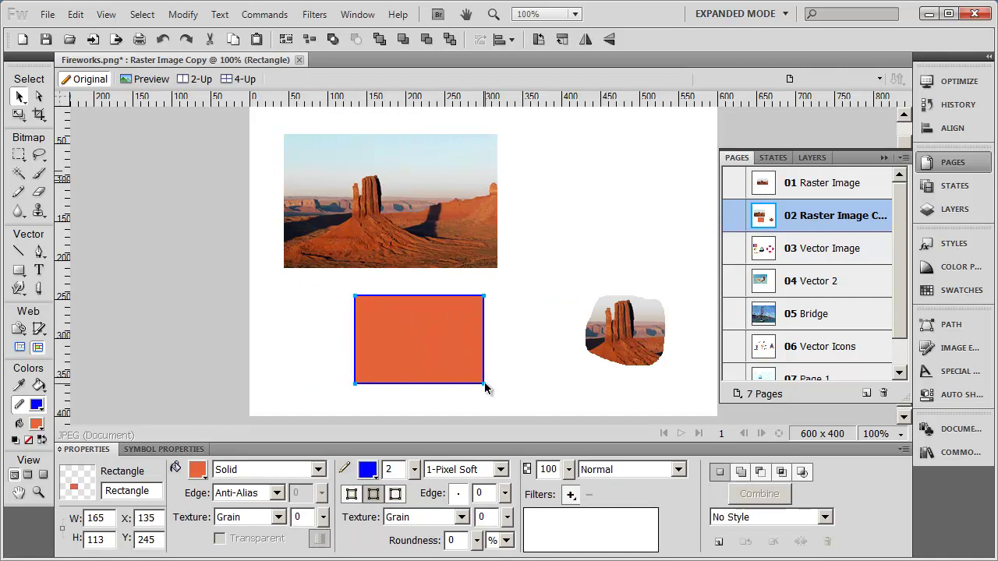
drag(484, 383, 430, 344)
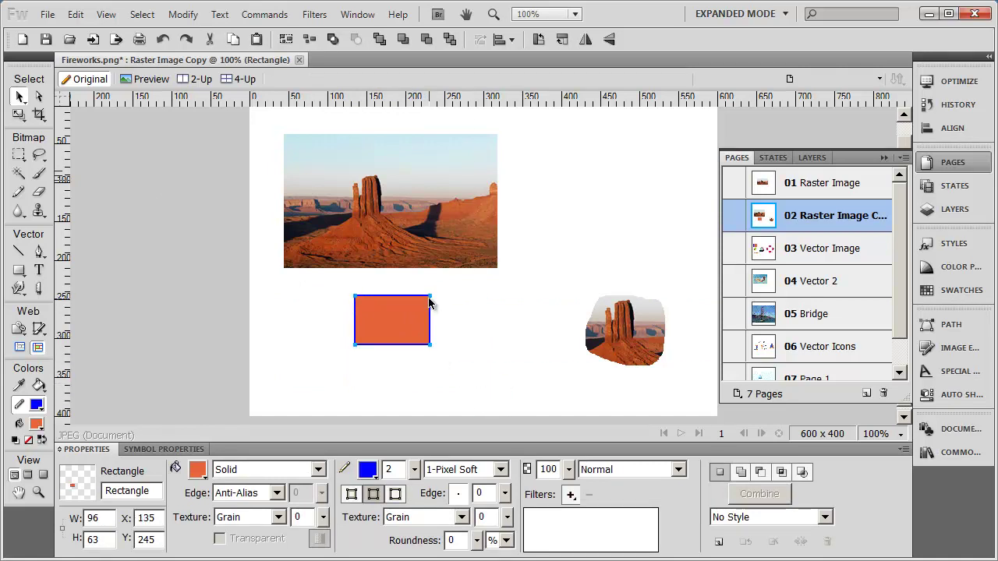
drag(429, 297, 554, 296)
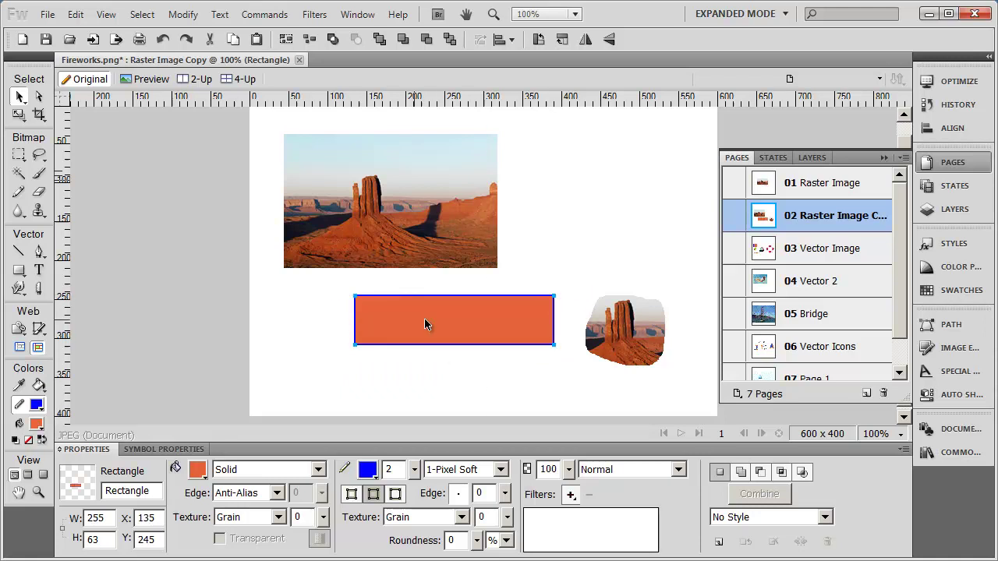
drag(425, 320, 369, 320)
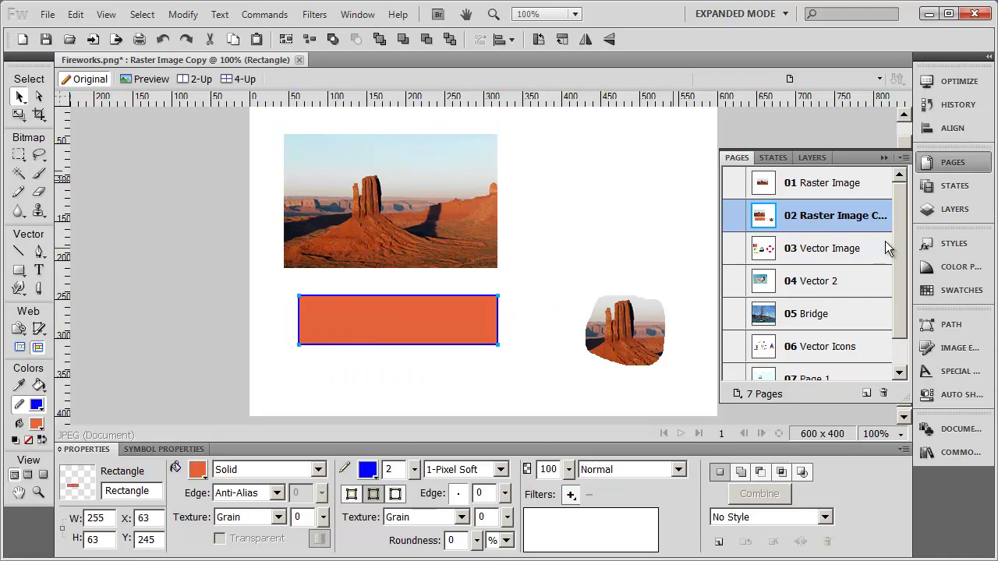
Step: Go to the 03 Vector Image page and select the red sail, teal sail and hull individually
click(796, 252)
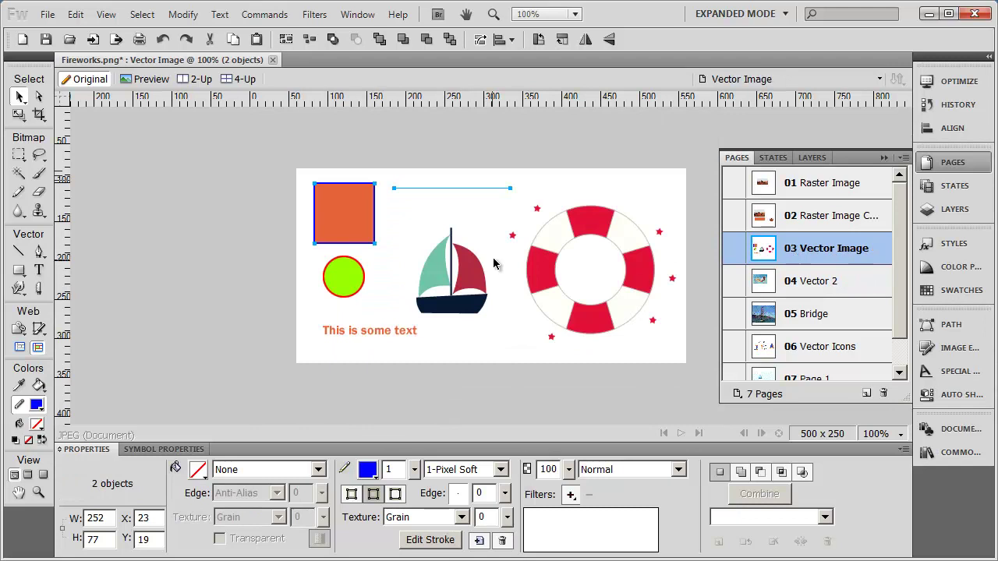
click(469, 268)
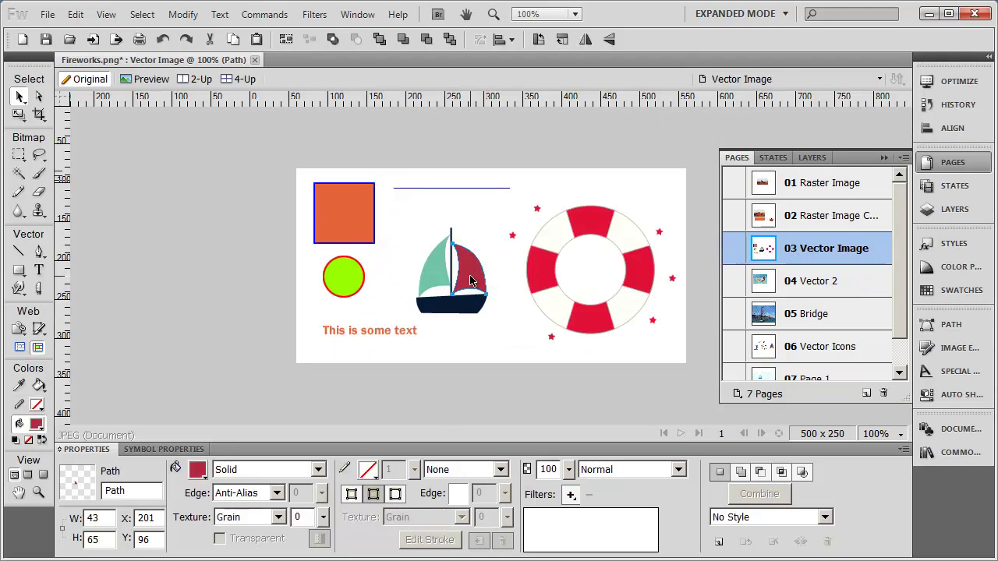
click(433, 282)
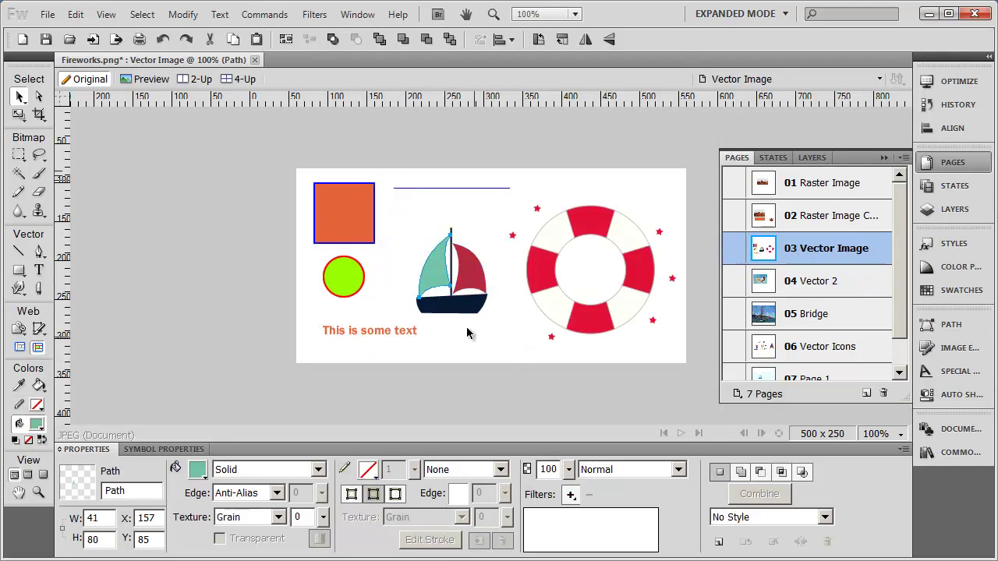
click(464, 306)
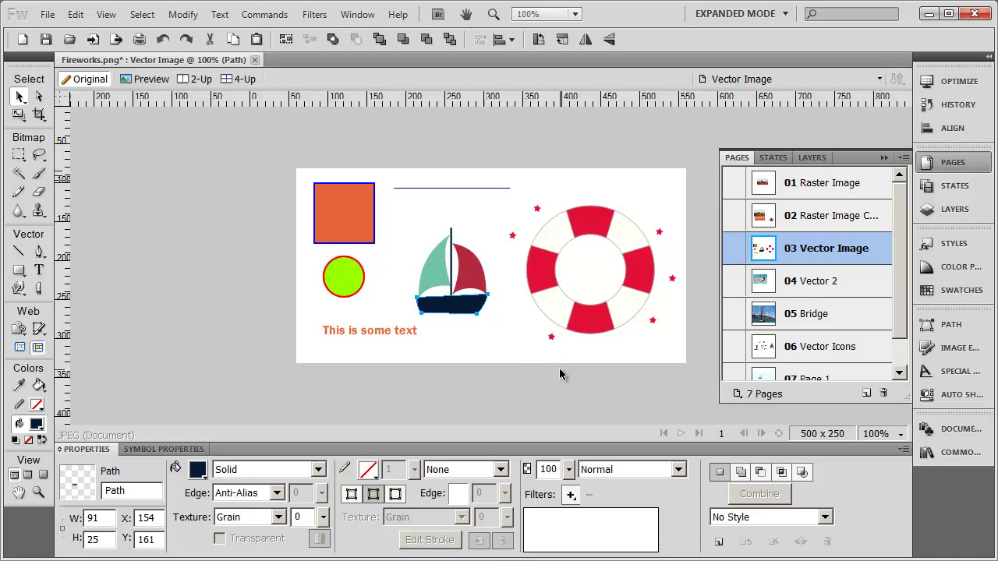
Step: Select each of the life ring's four segments in turn, then the whole ring
click(594, 327)
click(551, 290)
click(597, 217)
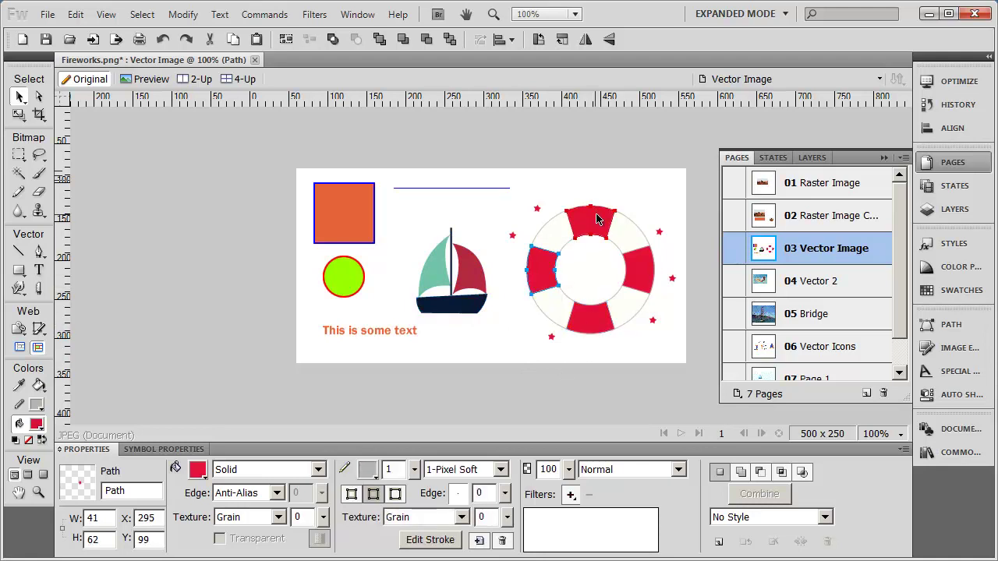
click(637, 270)
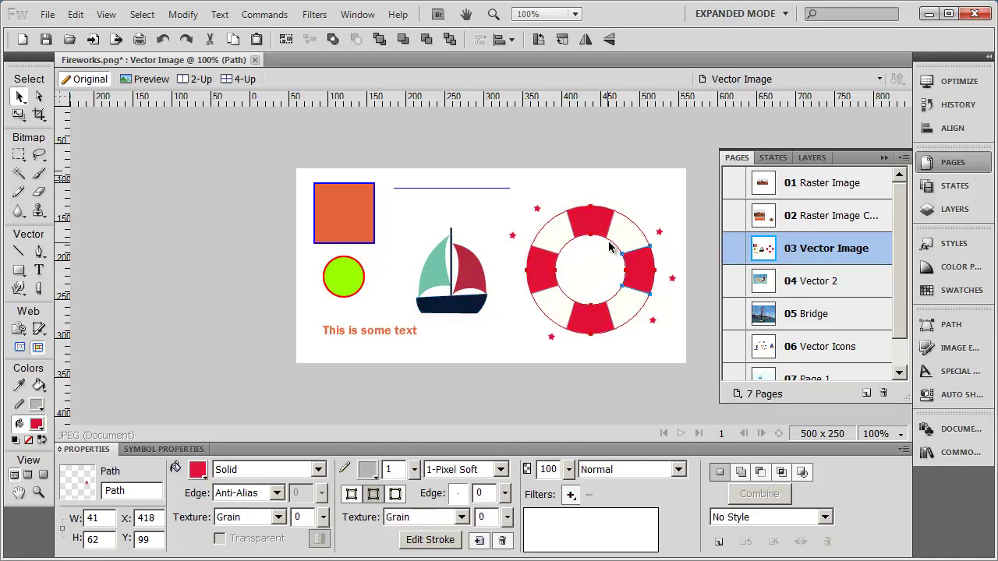
click(614, 245)
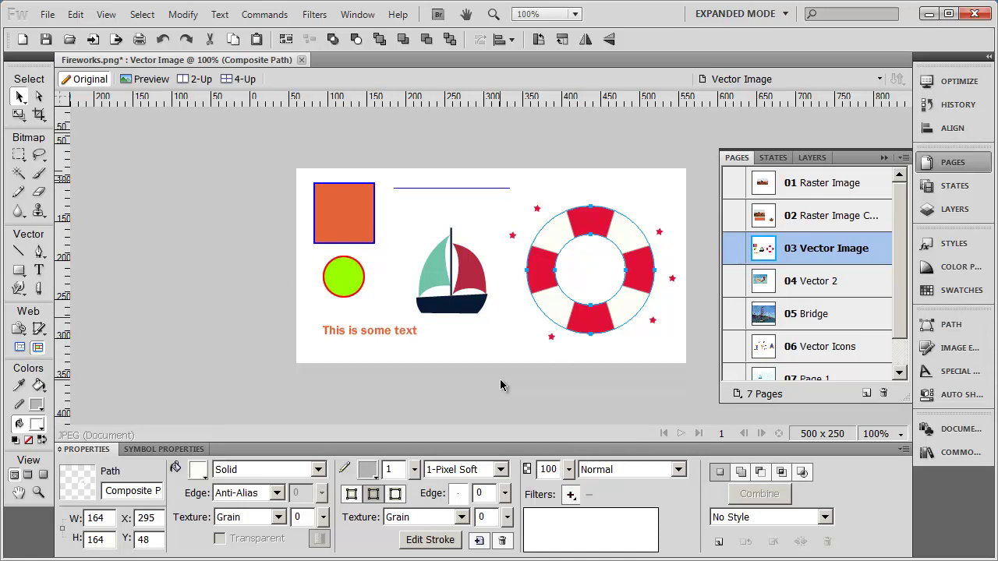
click(502, 355)
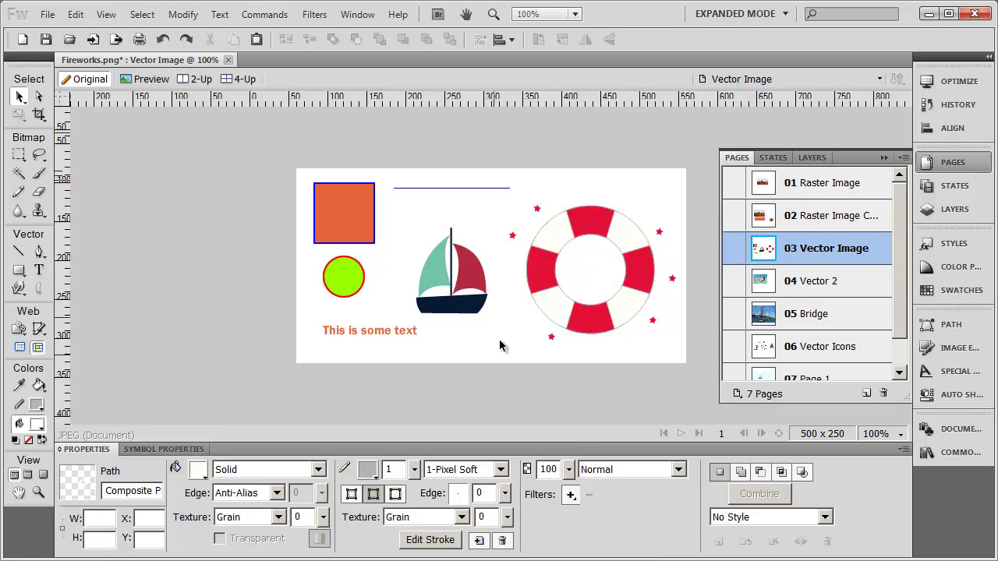
click(548, 278)
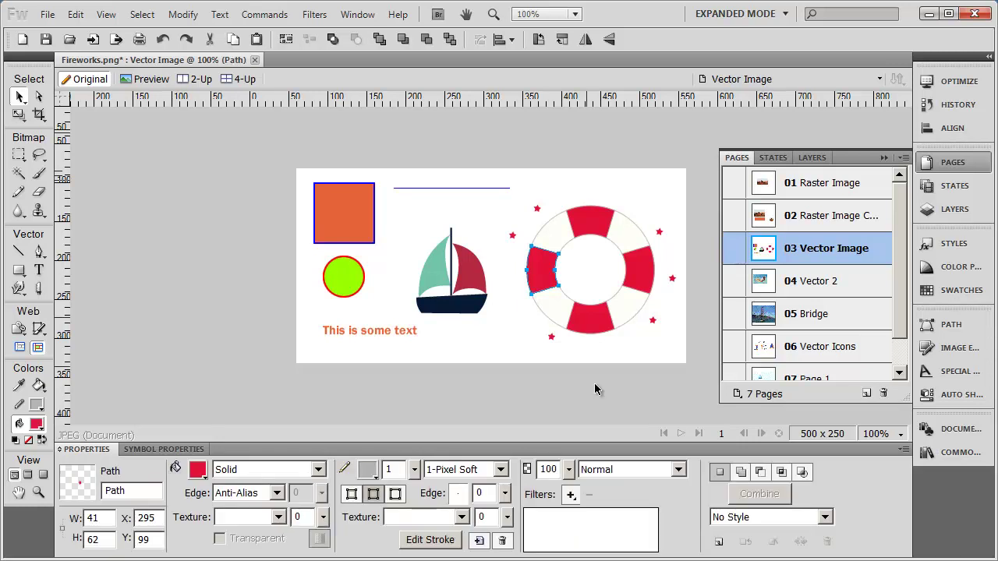
key(Delete)
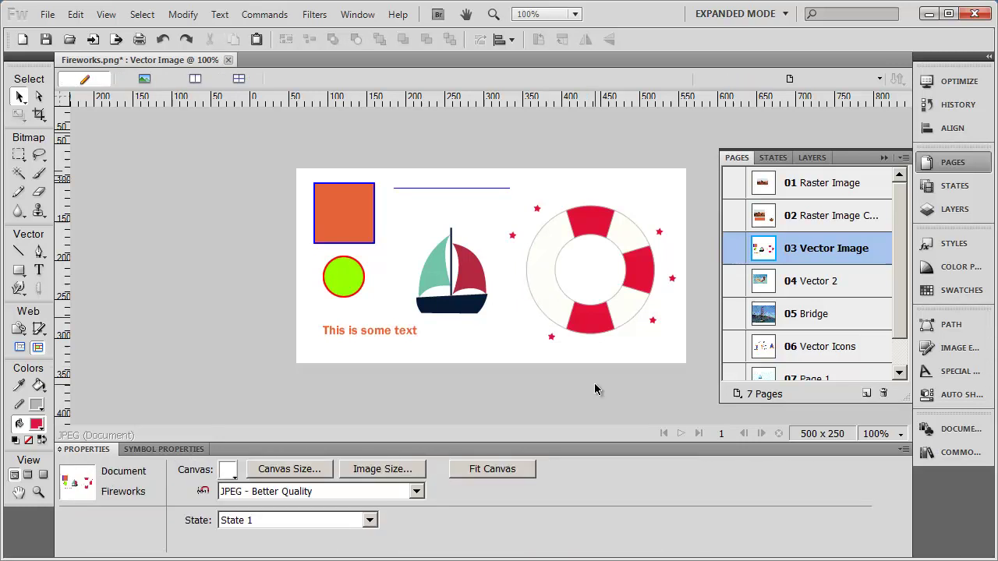
key(ctrl+z)
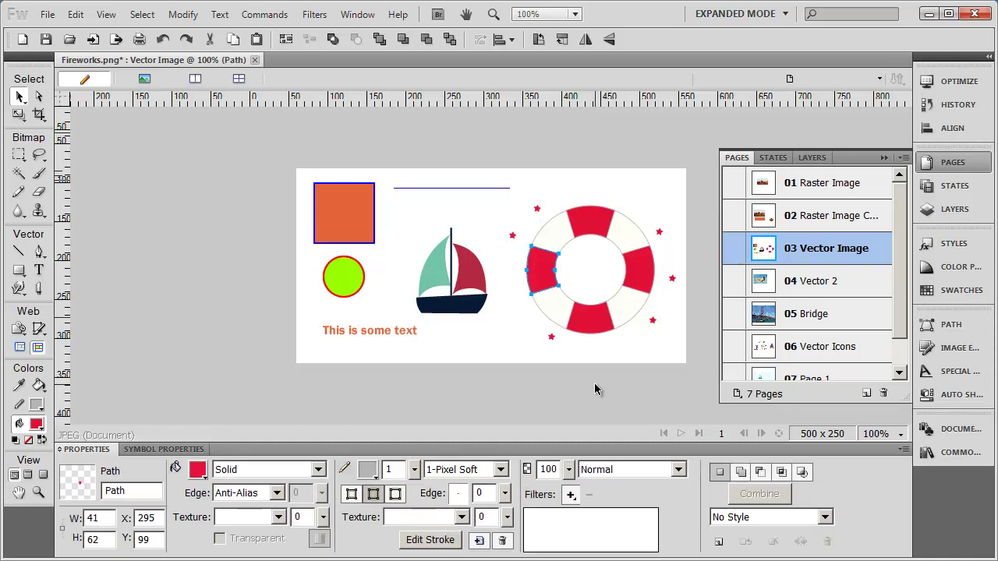
click(654, 176)
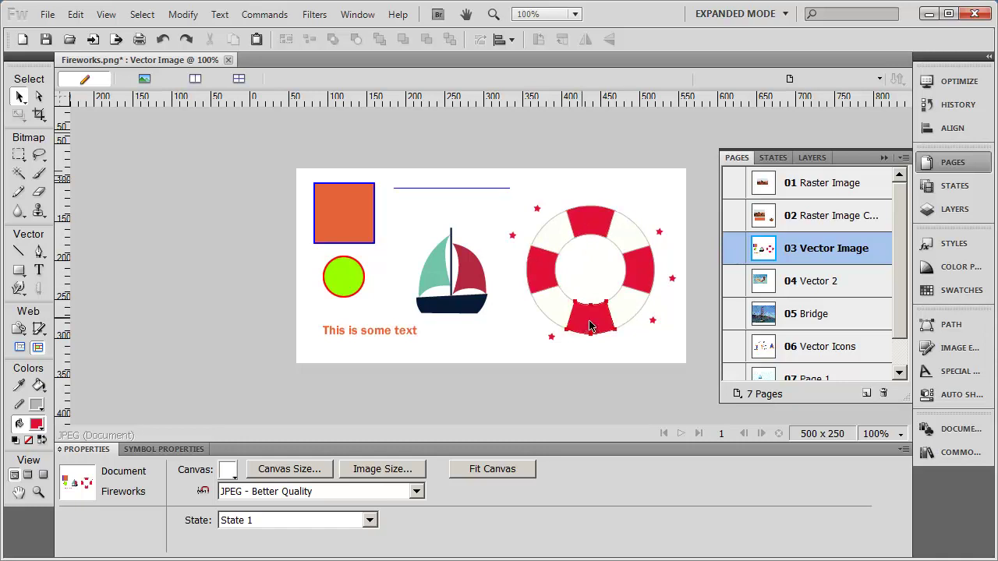
drag(342, 226, 342, 229)
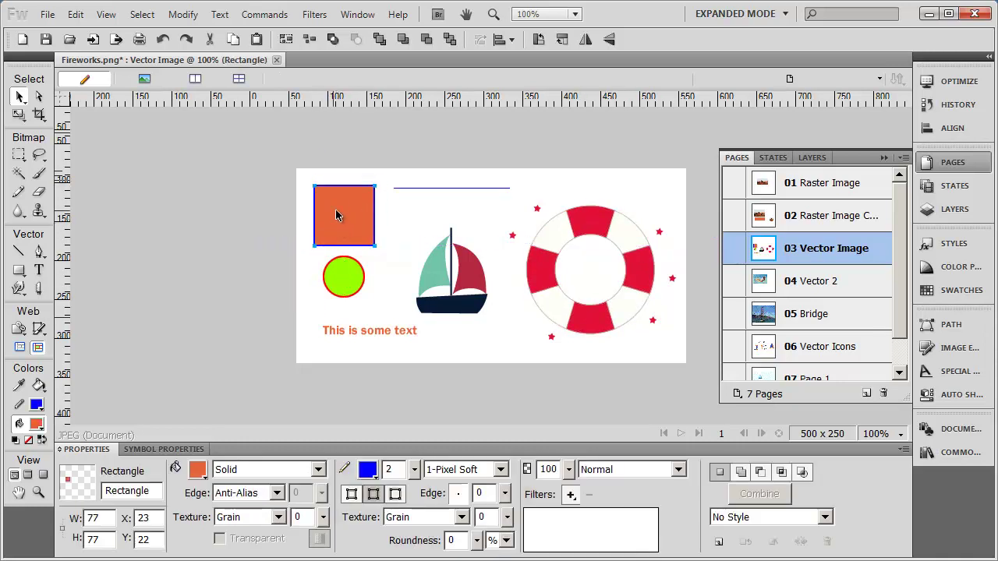